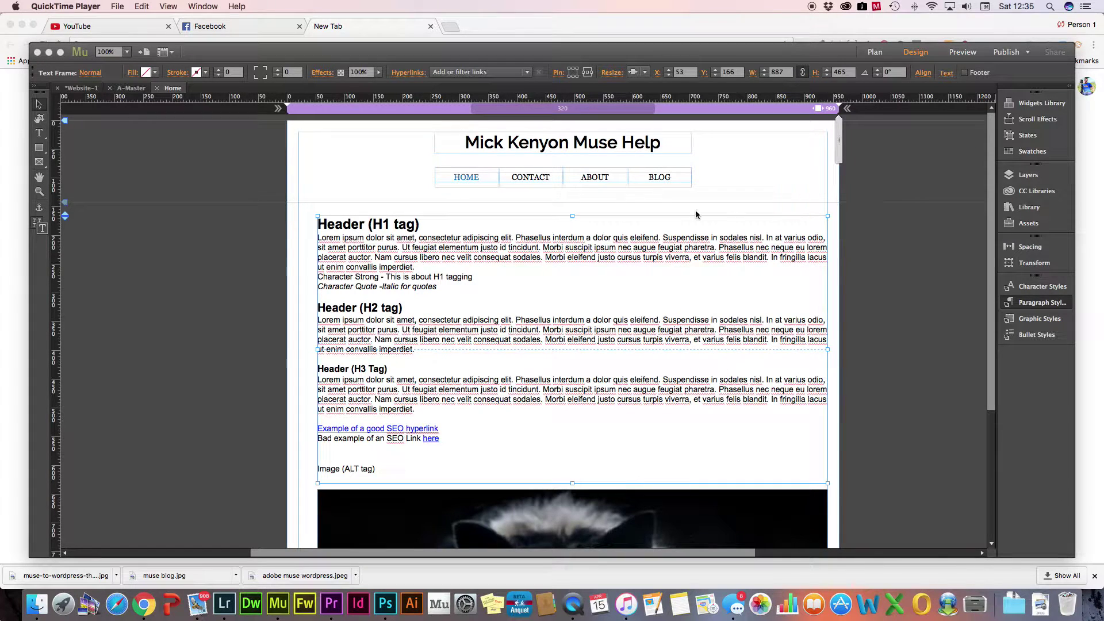
Create two new paragraph styles from the formatting of the "Header (H1 tag)" text.
click(1025, 307)
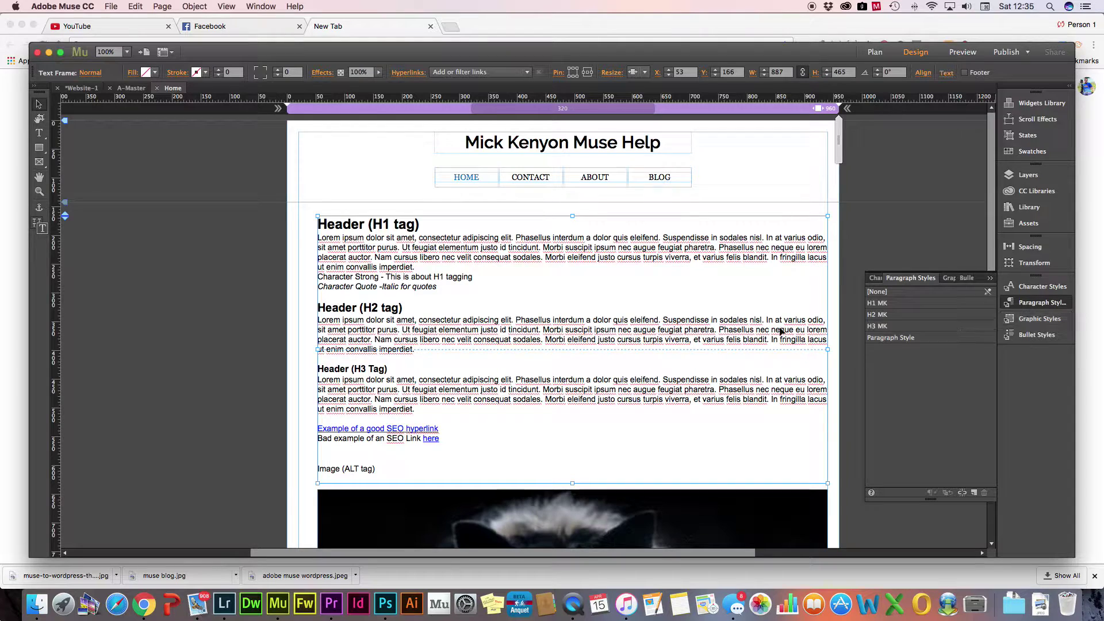
double_click(423, 223)
drag(423, 223, 293, 223)
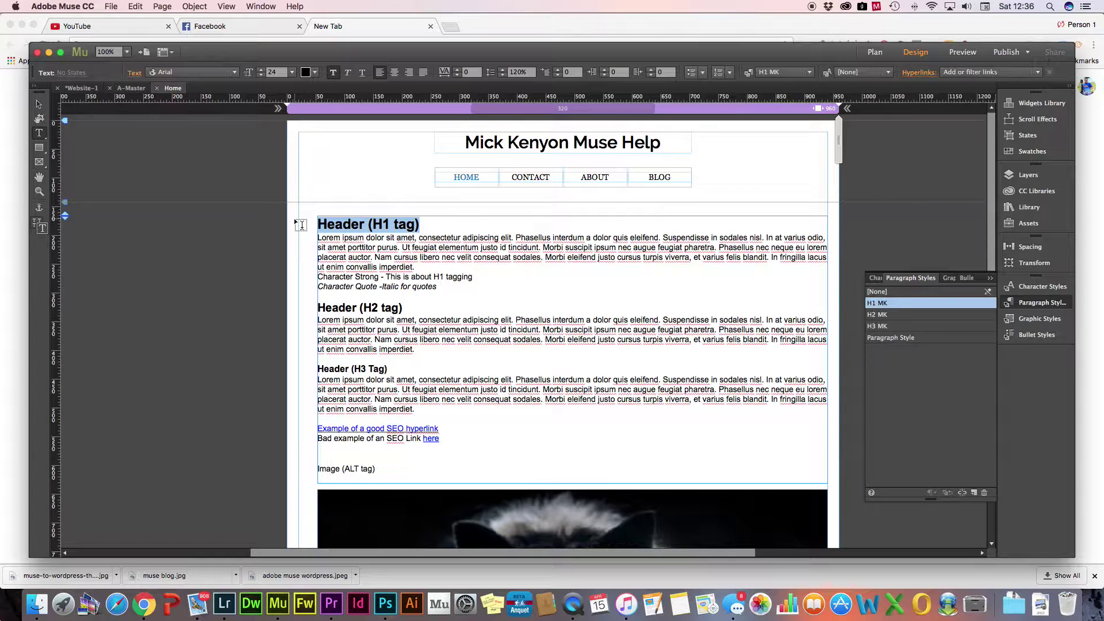
click(974, 493)
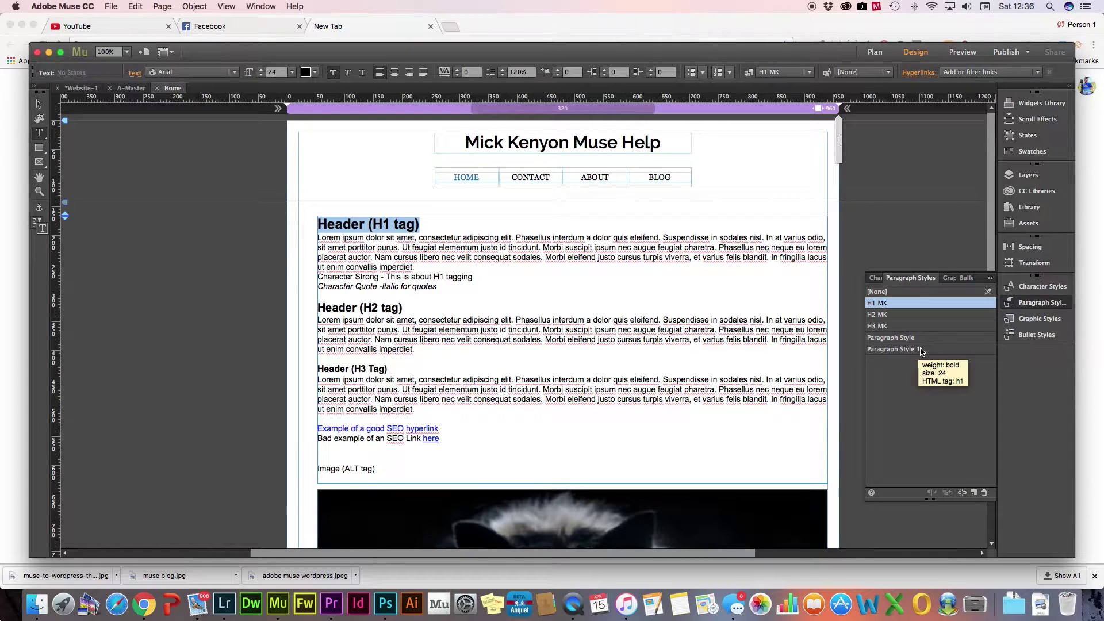
click(974, 493)
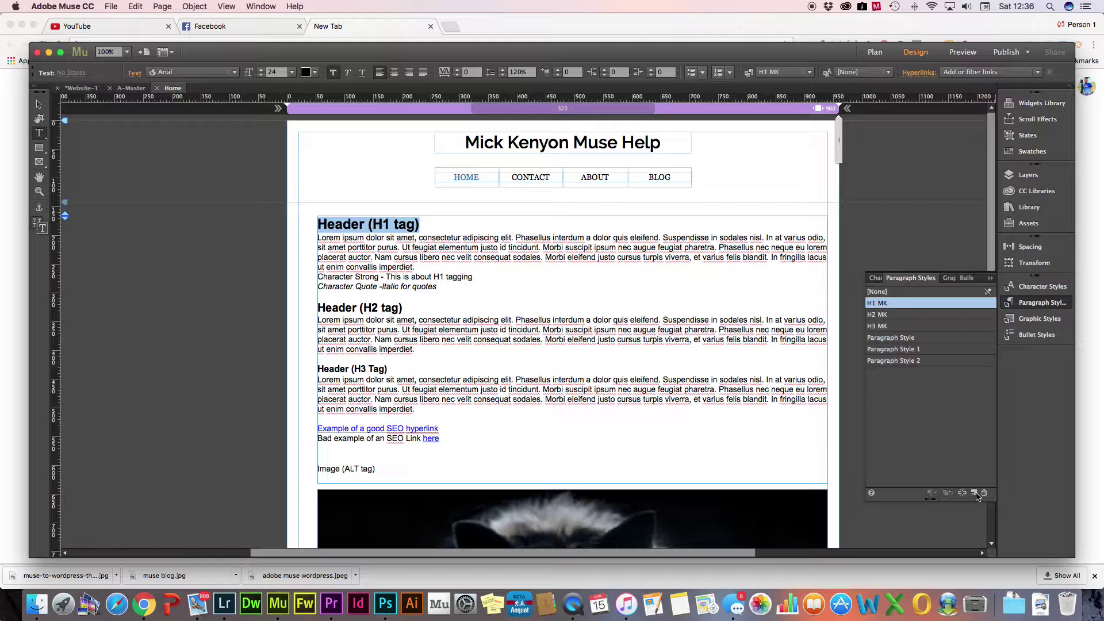
Set the paragraph tag of Paragraph Style 2 to <h1> Headline in its style options.
double_click(913, 362)
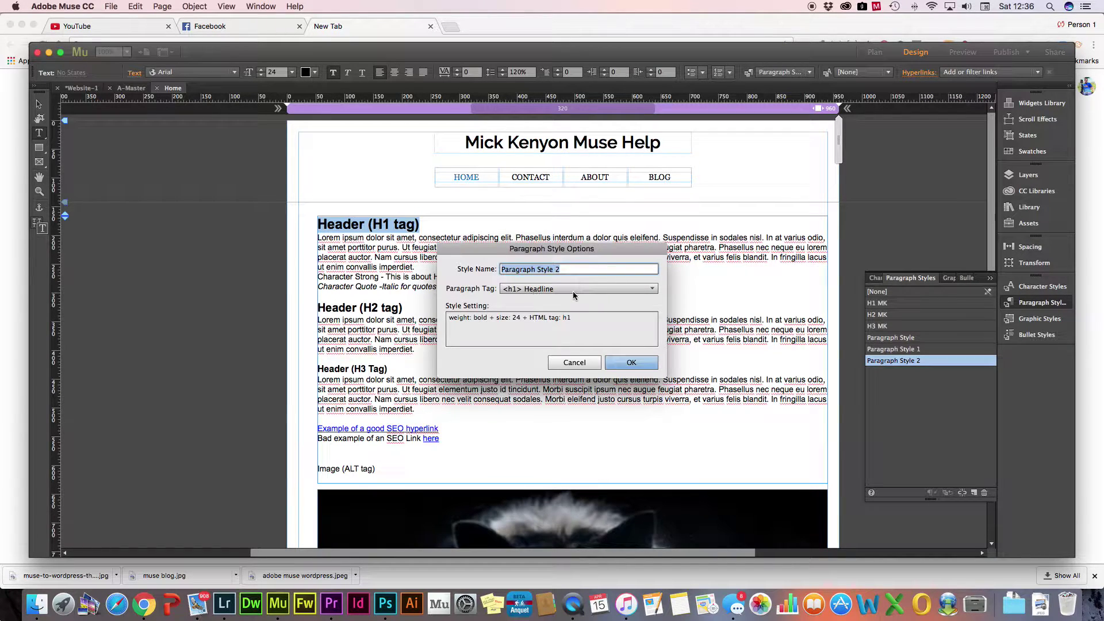
click(637, 288)
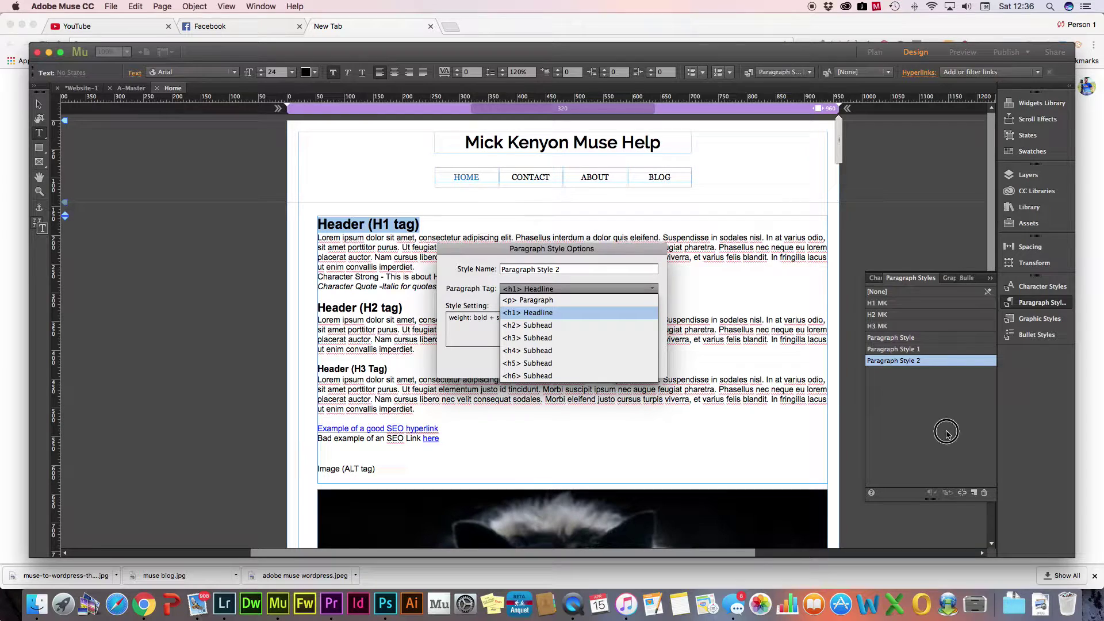
click(546, 313)
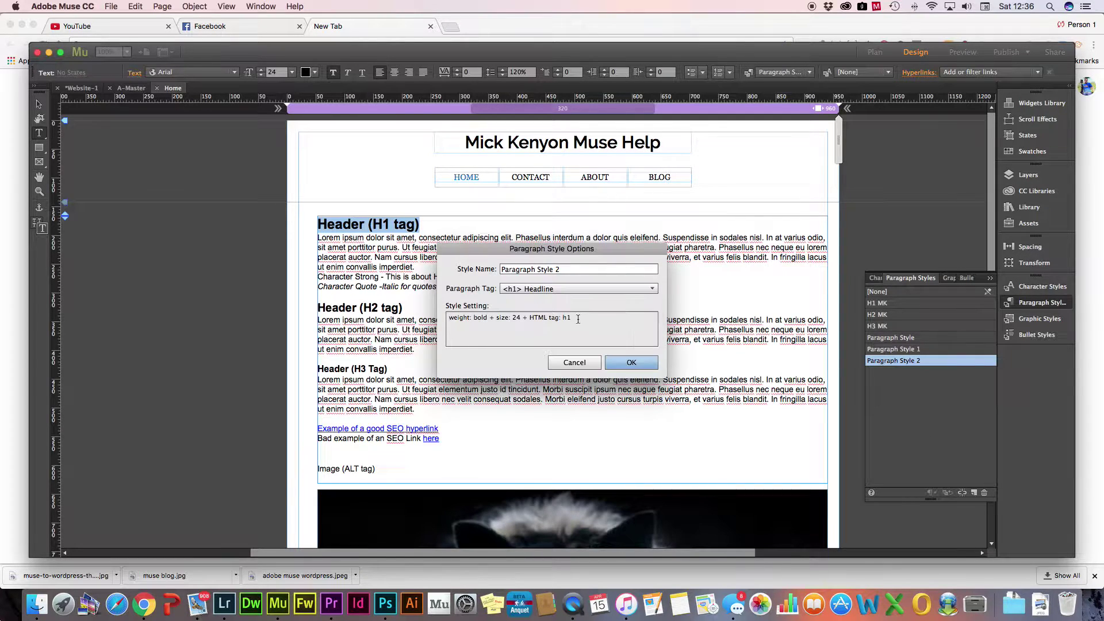
click(612, 363)
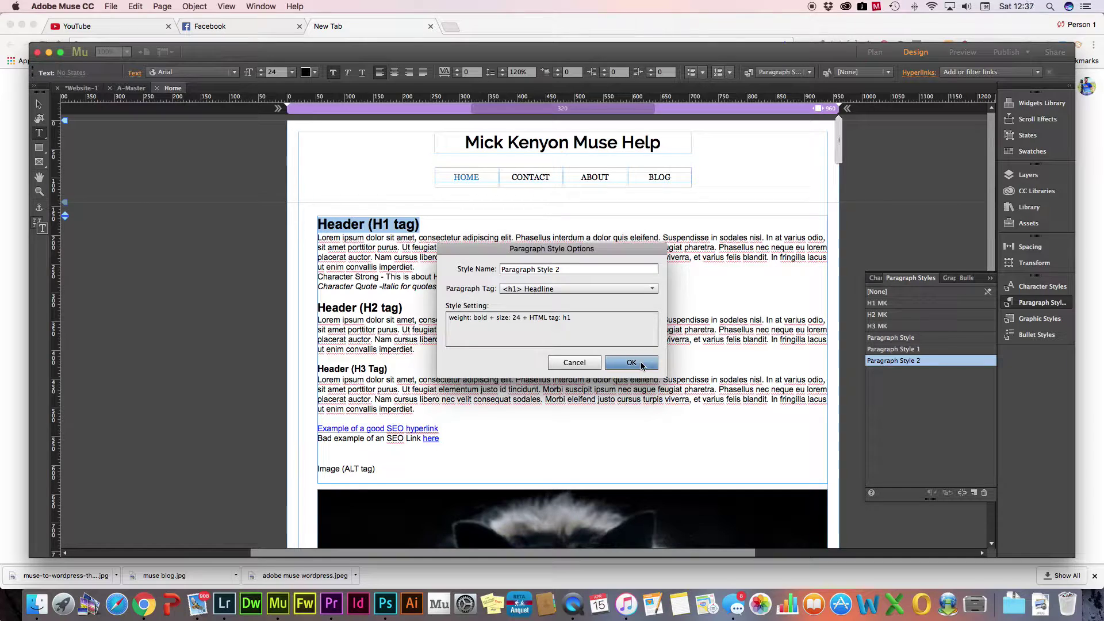
Reapply the H1 MK style to "Header (H1 tag)", set its font size to 26 and redefine the style with that size.
click(874, 306)
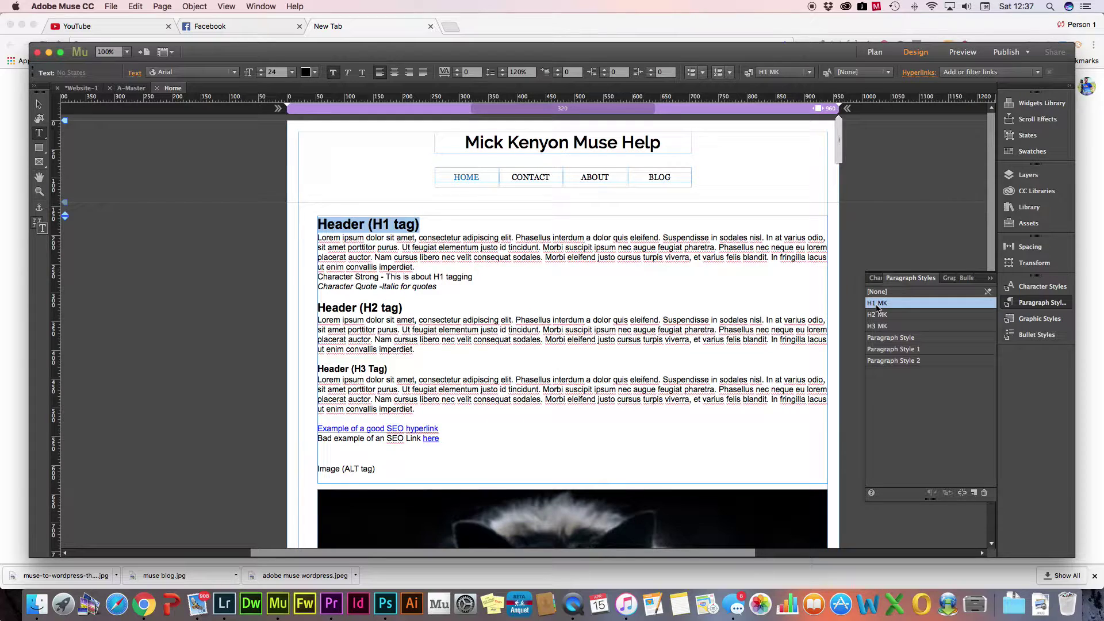
click(427, 226)
drag(428, 226, 315, 226)
click(262, 69)
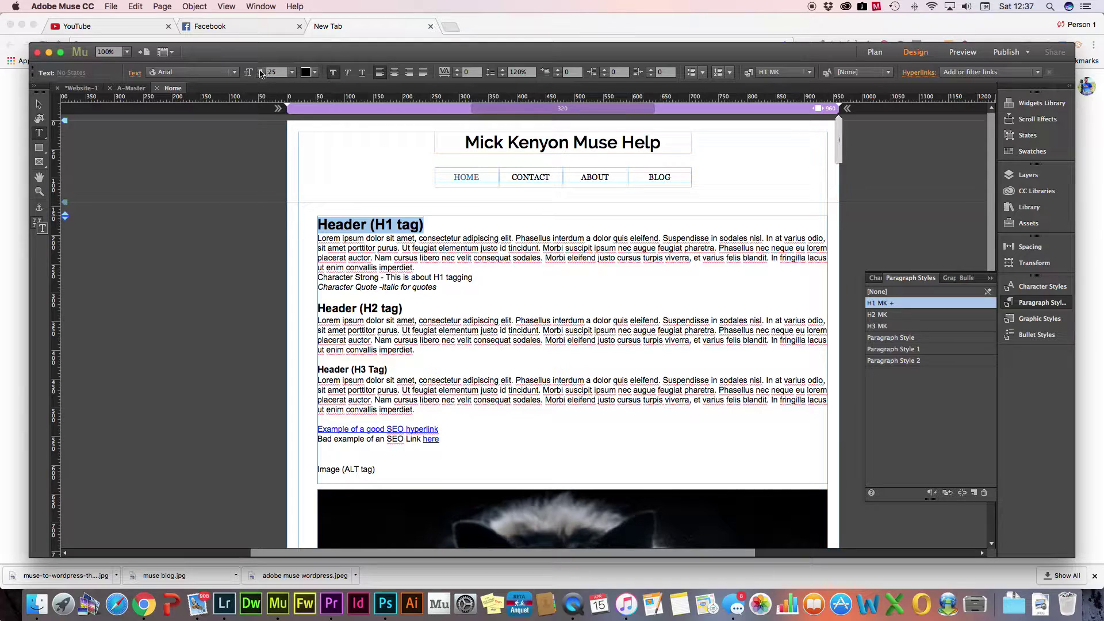
click(261, 70)
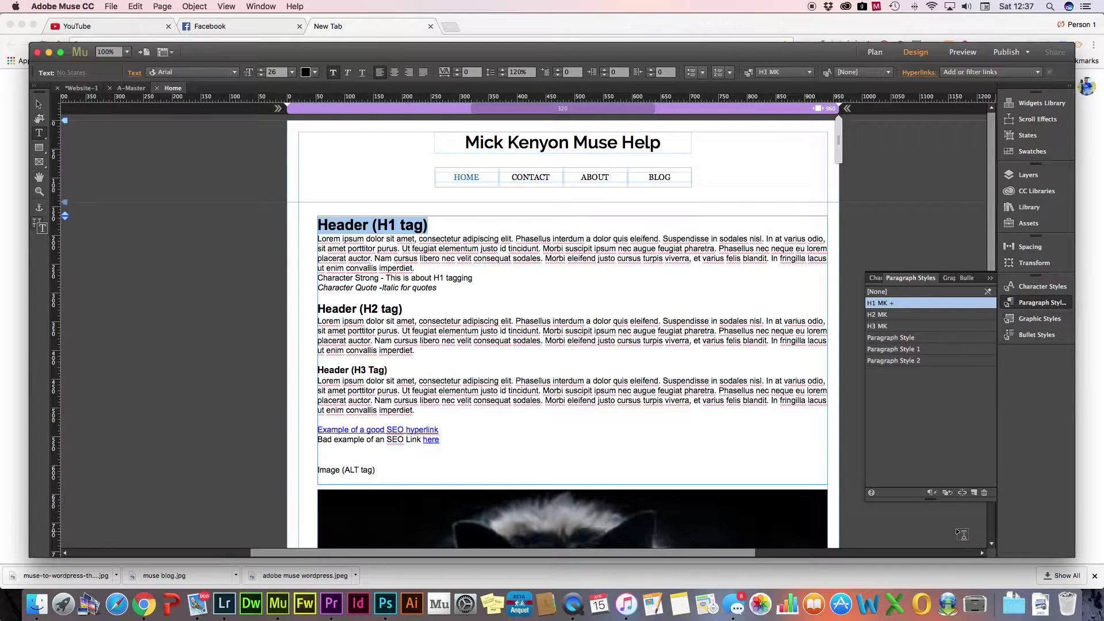
mouse_move(891, 305)
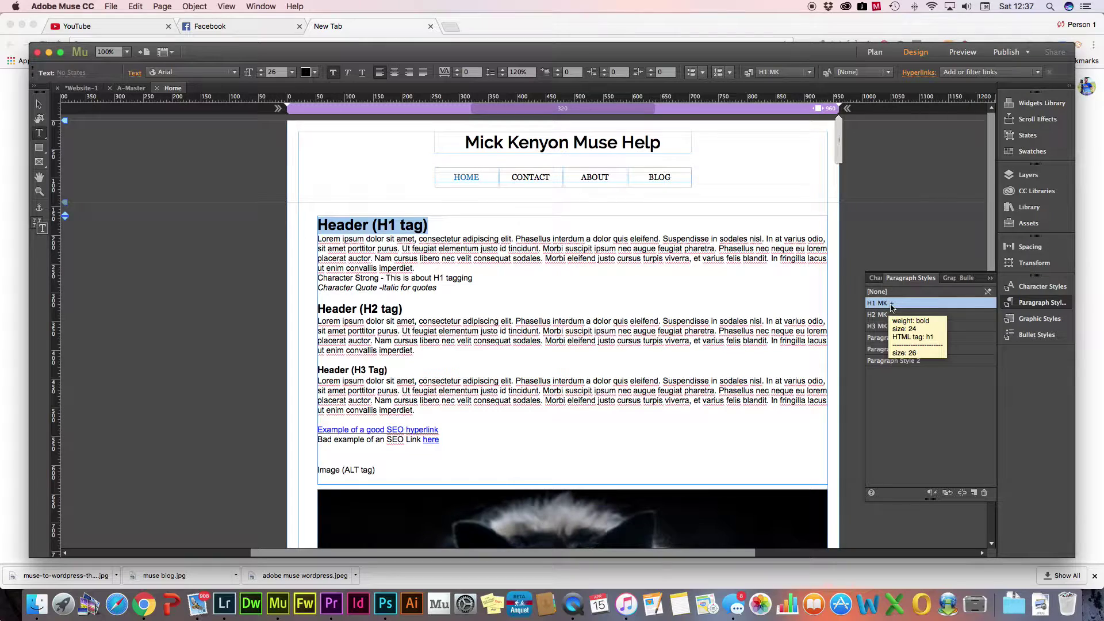
click(947, 494)
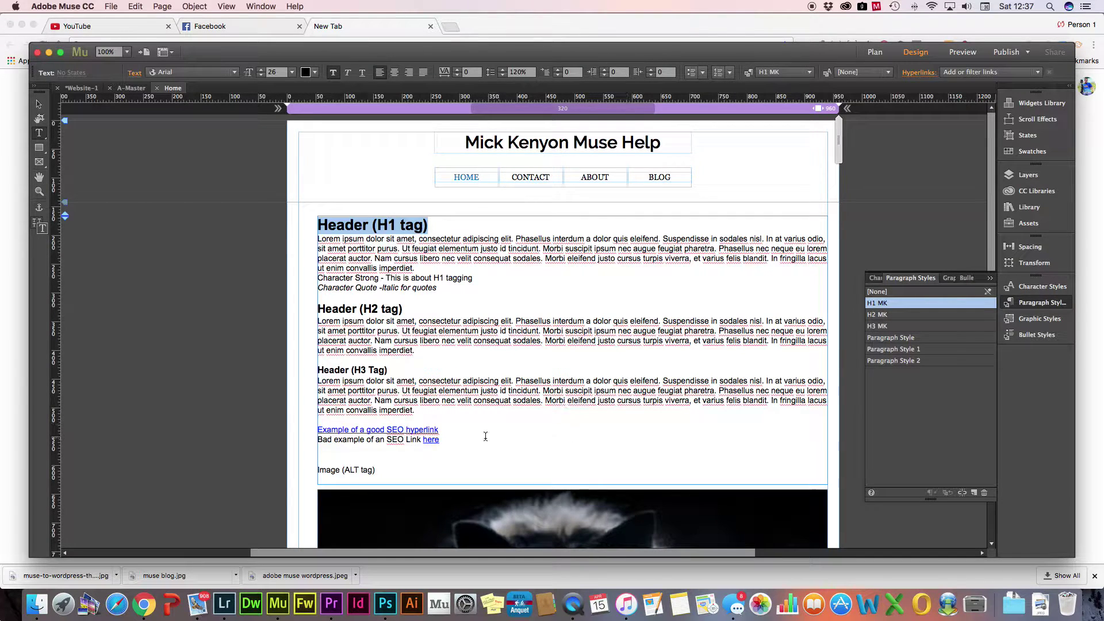
Try the H1 MK paragraph style on "Header (H3 Tag)" and return the heading to H3 MK.
drag(391, 373, 288, 377)
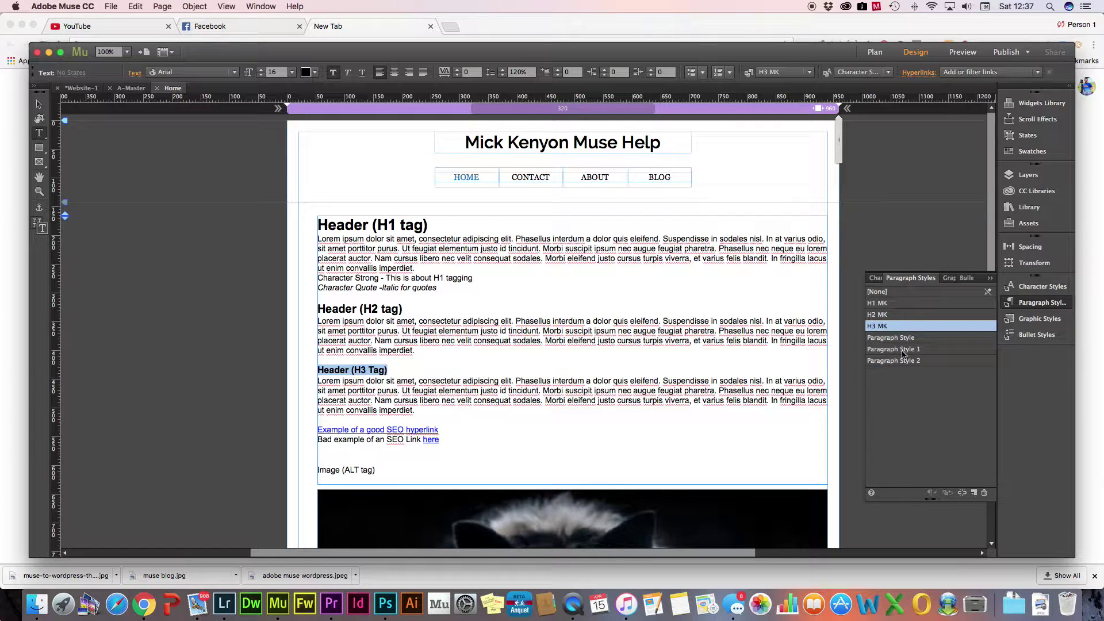
click(884, 304)
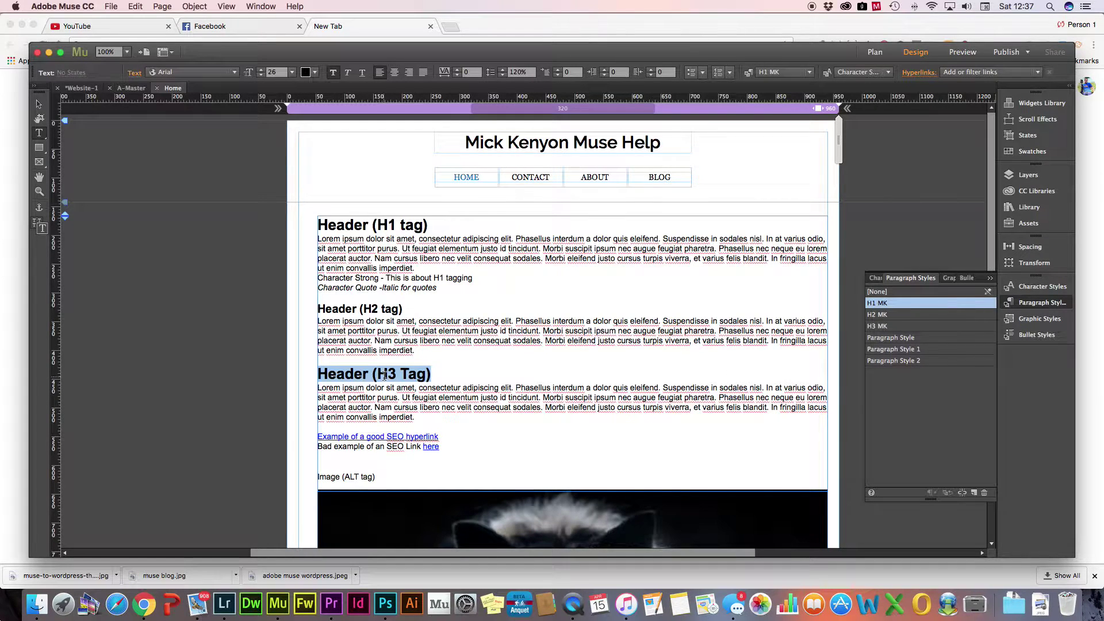
click(877, 326)
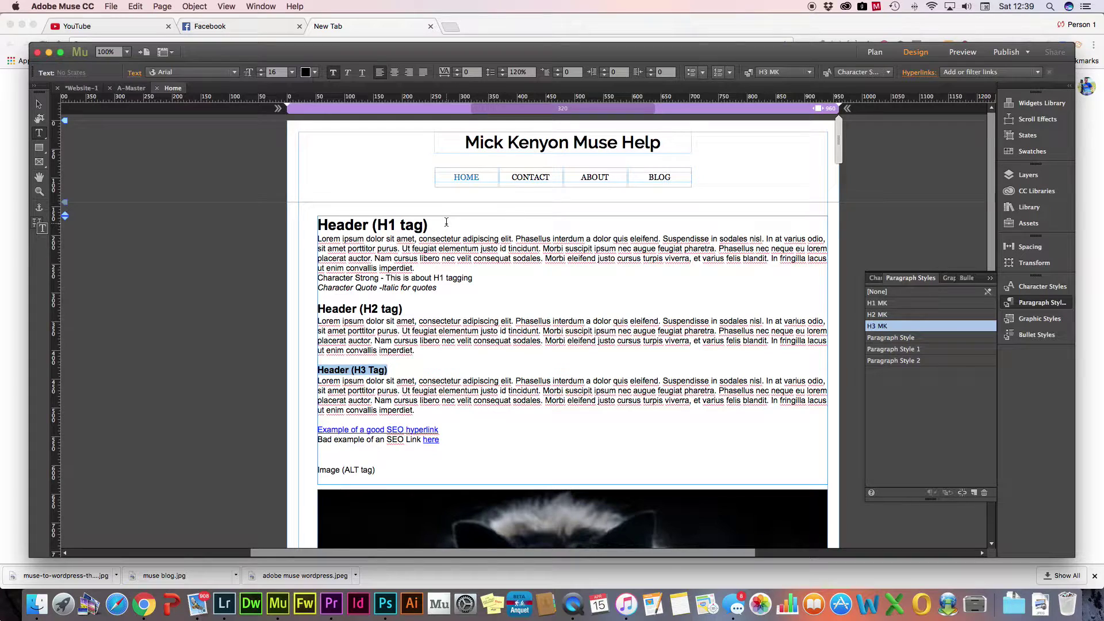
Create a new character style from the "Character Strong" line and check its span tag options without changing them.
click(877, 279)
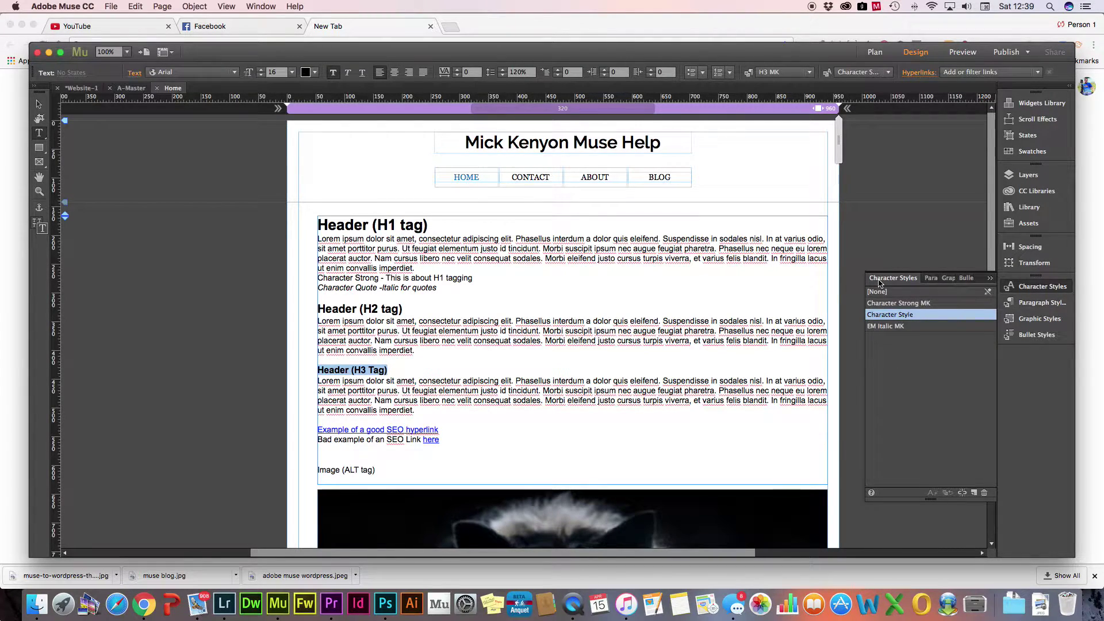
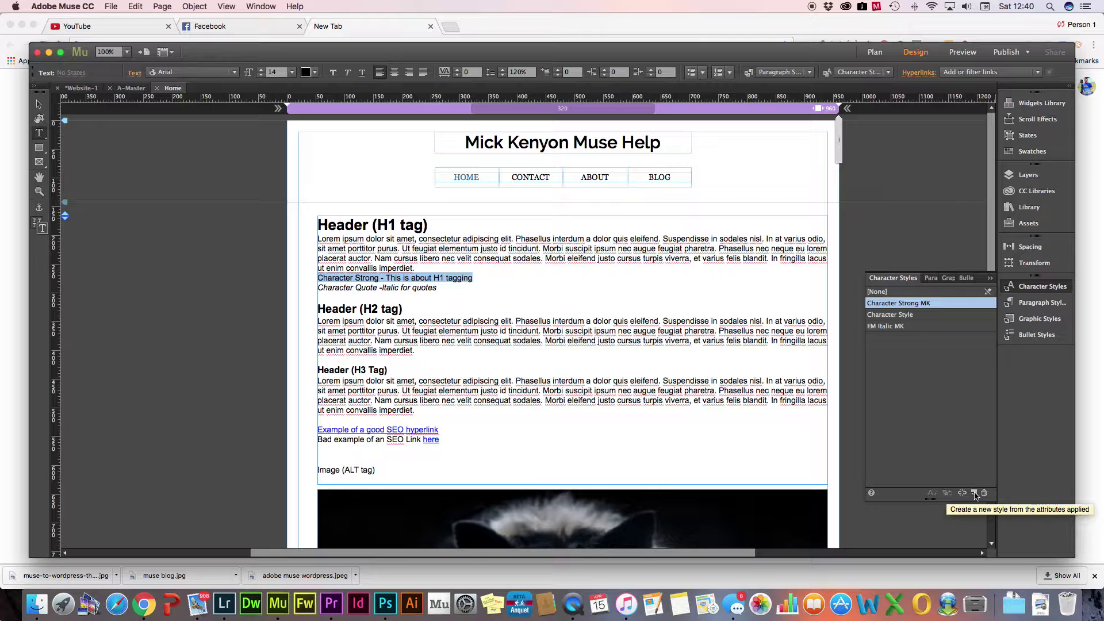
click(975, 493)
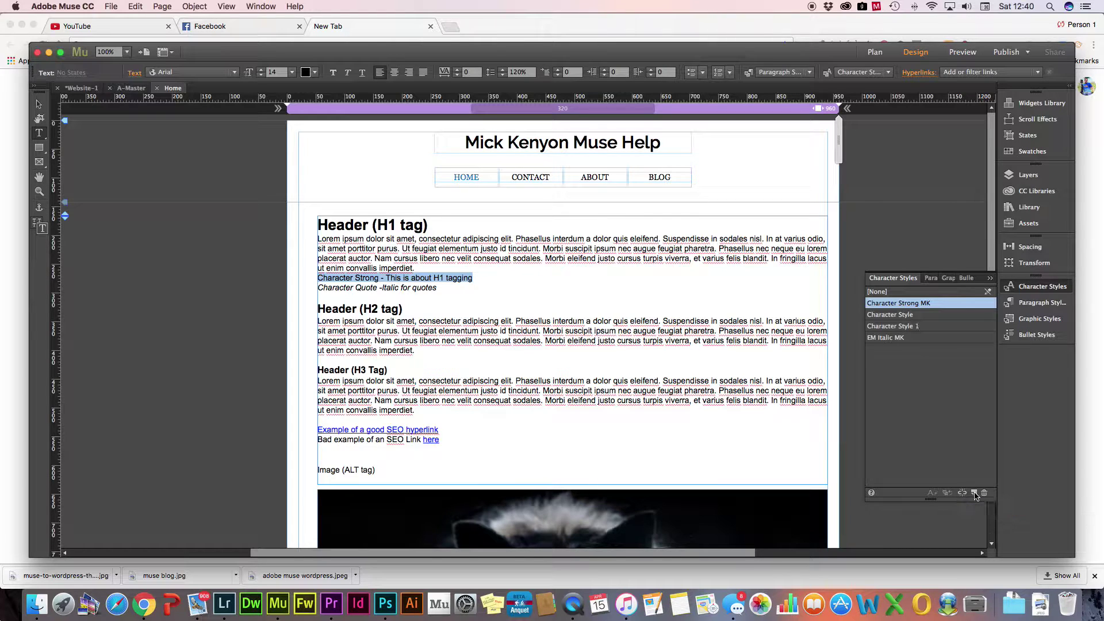
double_click(901, 328)
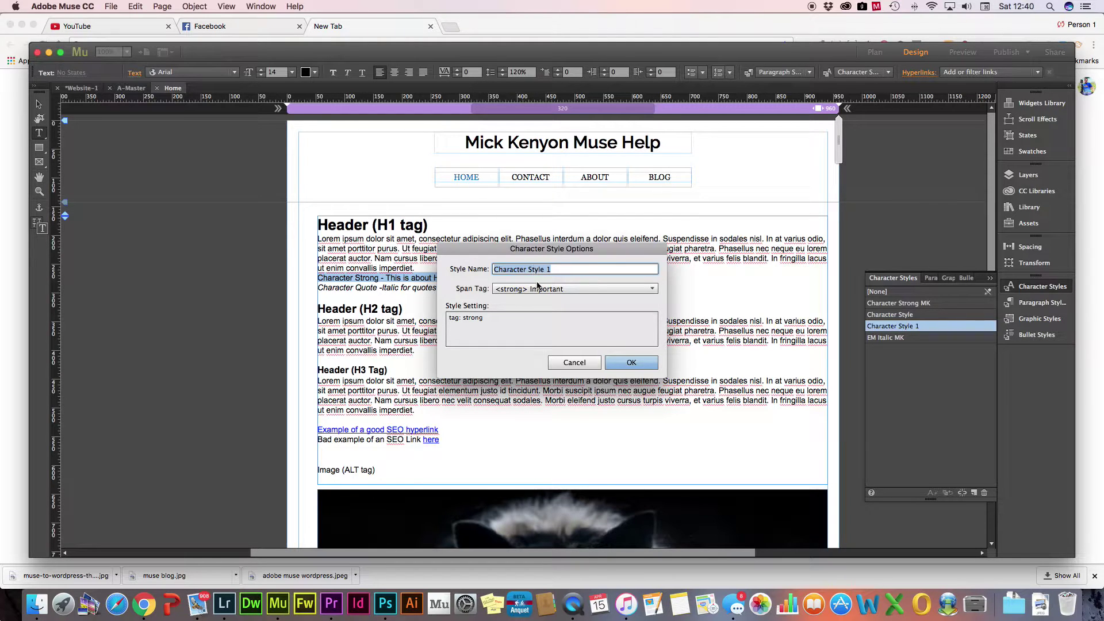
click(598, 288)
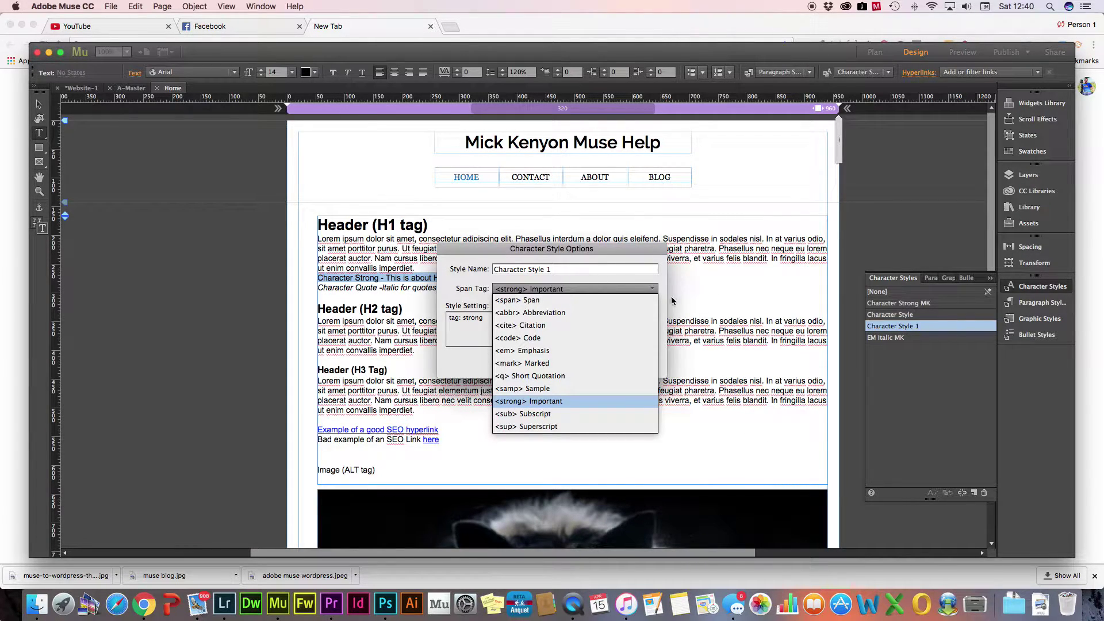
click(514, 289)
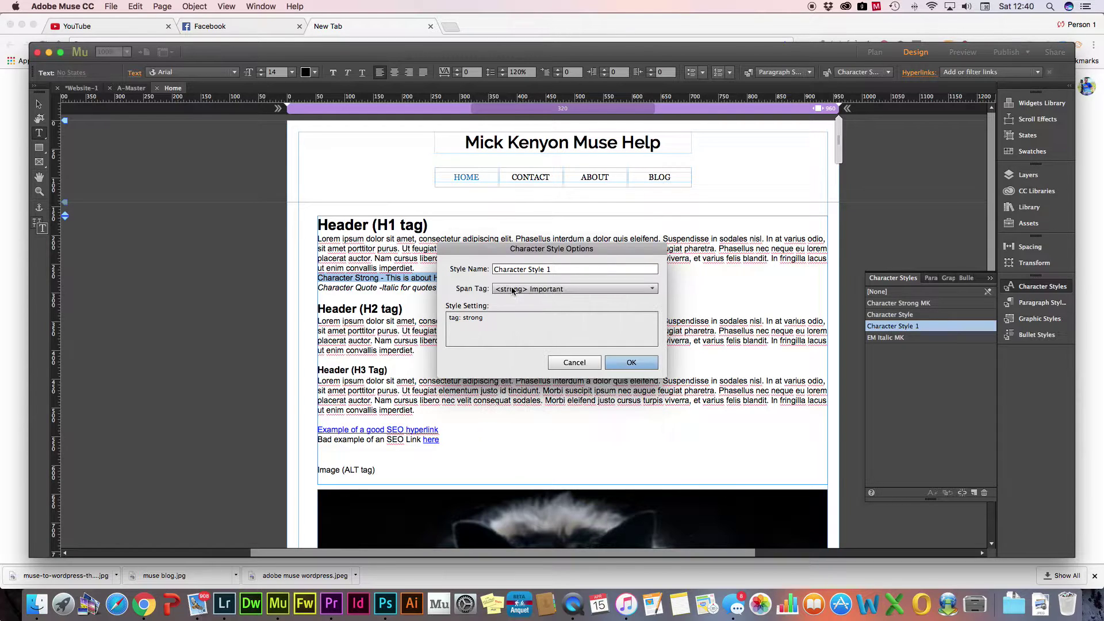
click(574, 362)
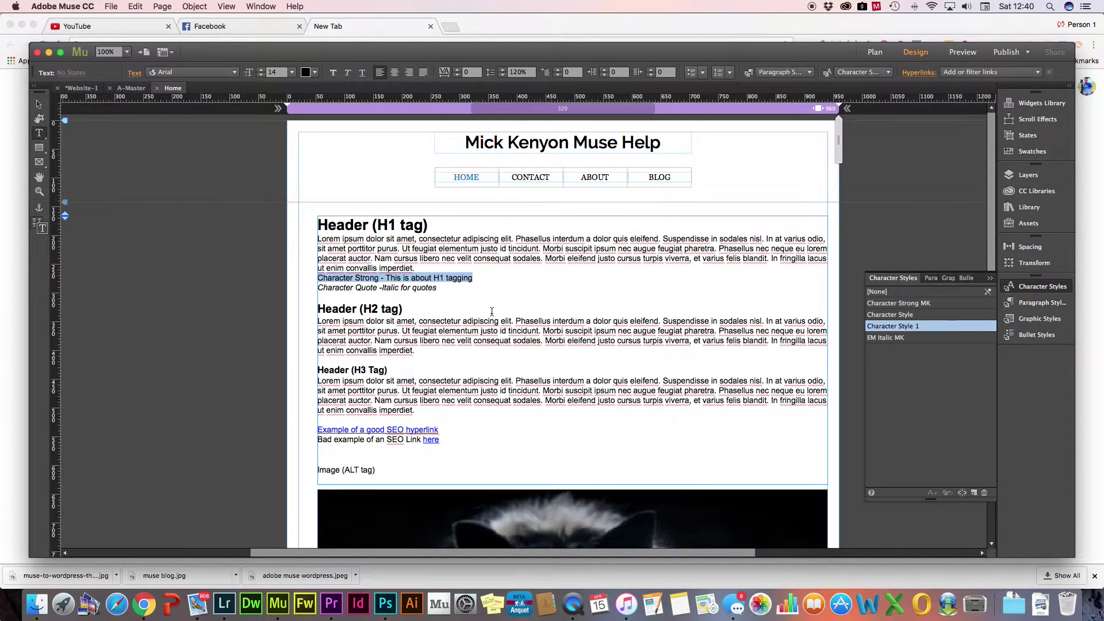
Review the span tag options of the EM Italic MK character style used on the "Character Quote" line.
drag(436, 287, 316, 289)
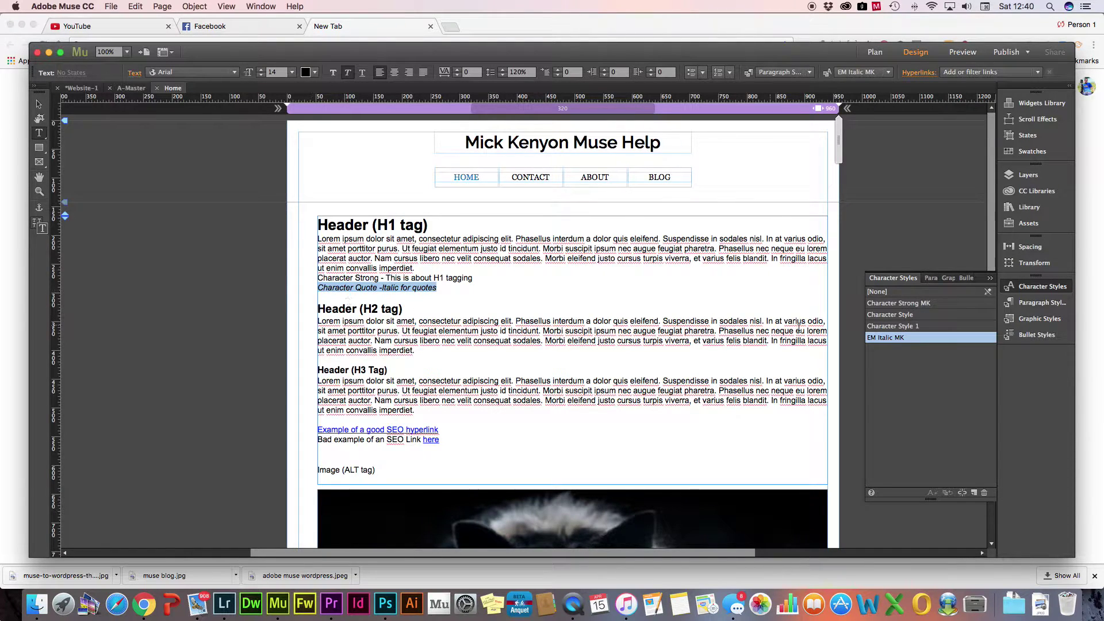
double_click(888, 339)
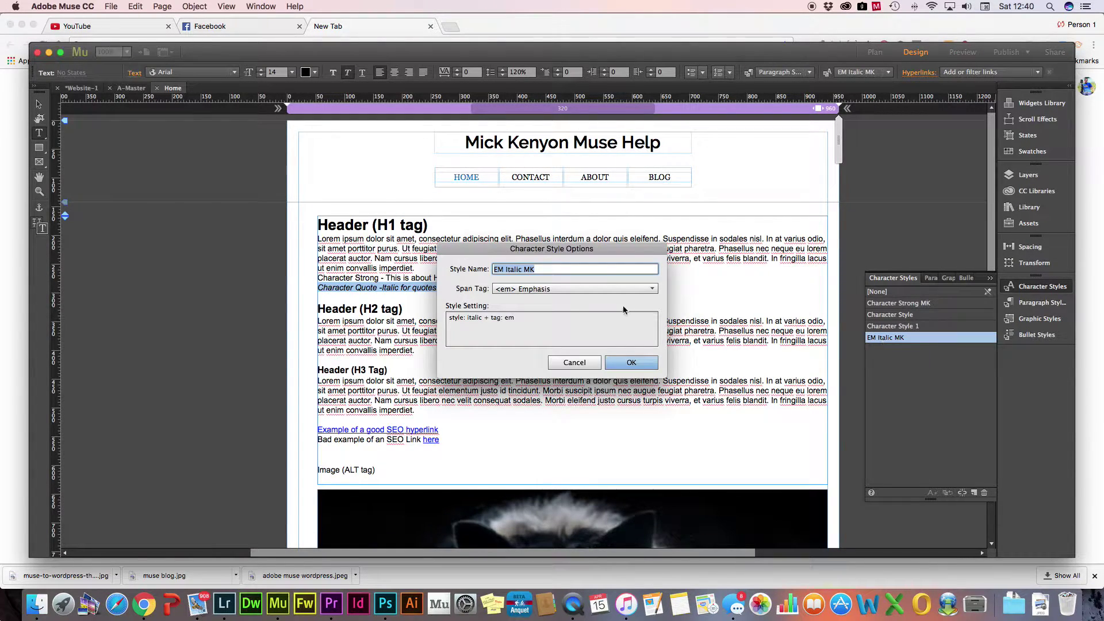
click(585, 291)
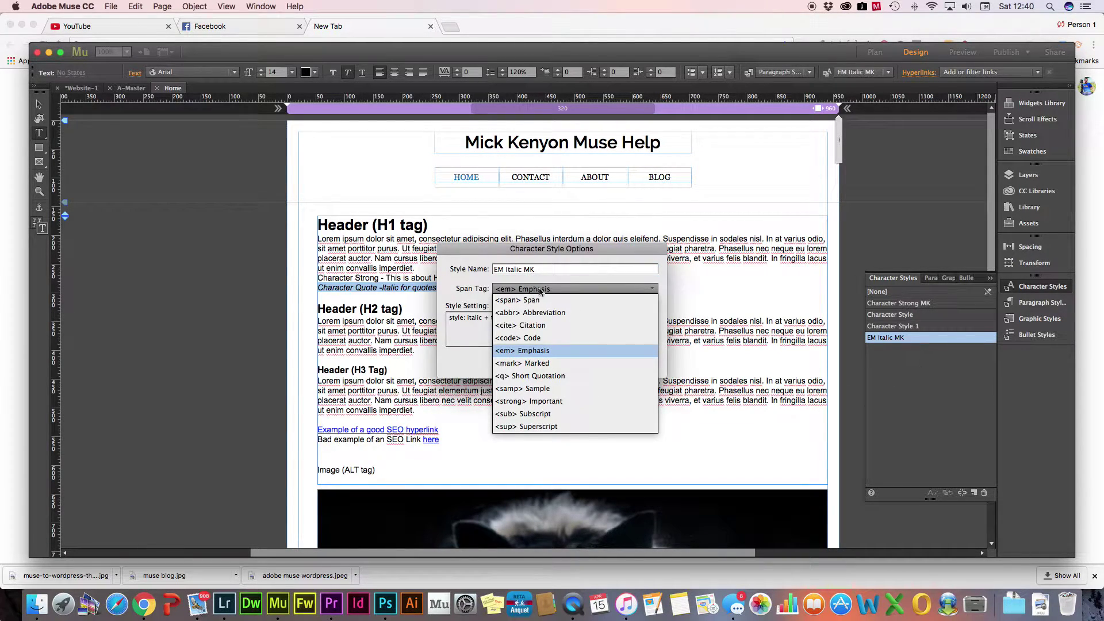
click(454, 298)
click(646, 365)
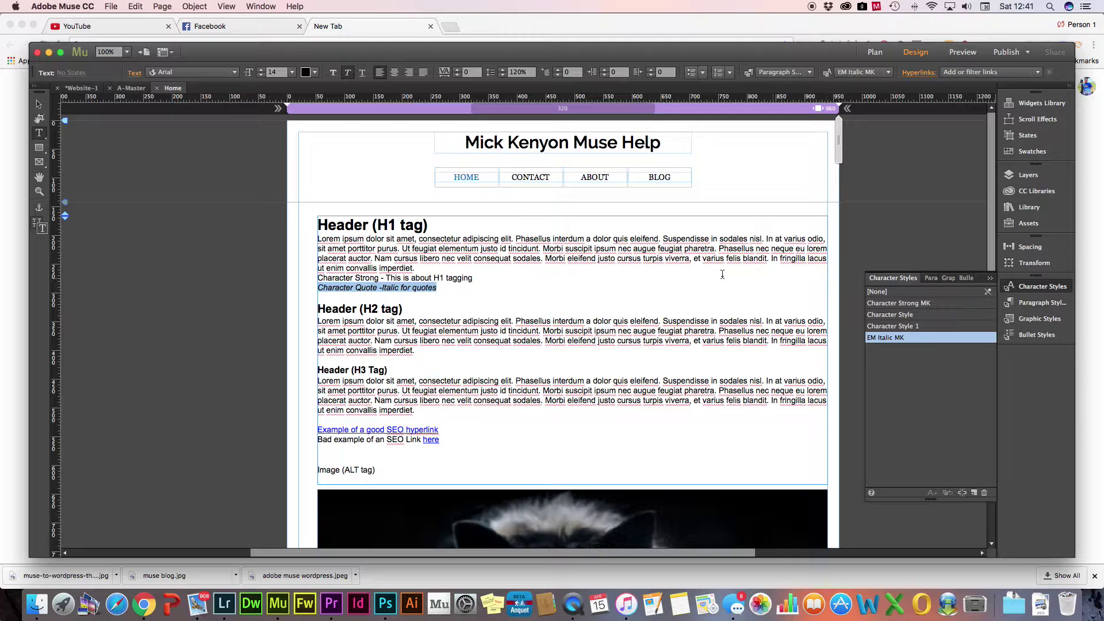
Compare the good SEO hyperlink example with the bad "here" link example below the H3 section.
scroll(583, 286, down, 2)
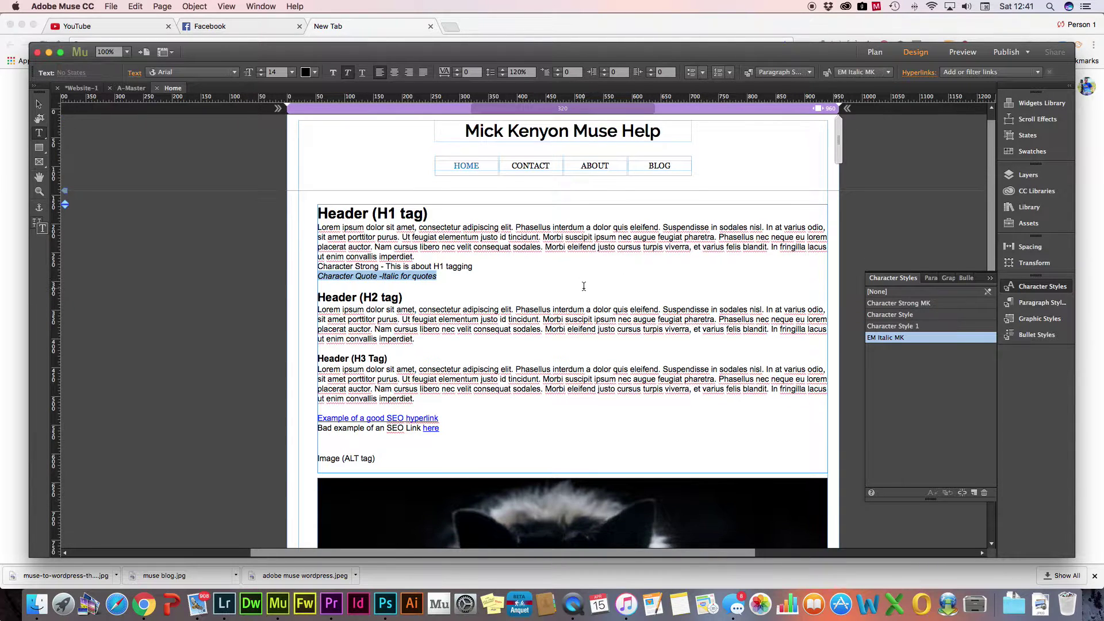
scroll(584, 286, down, 5)
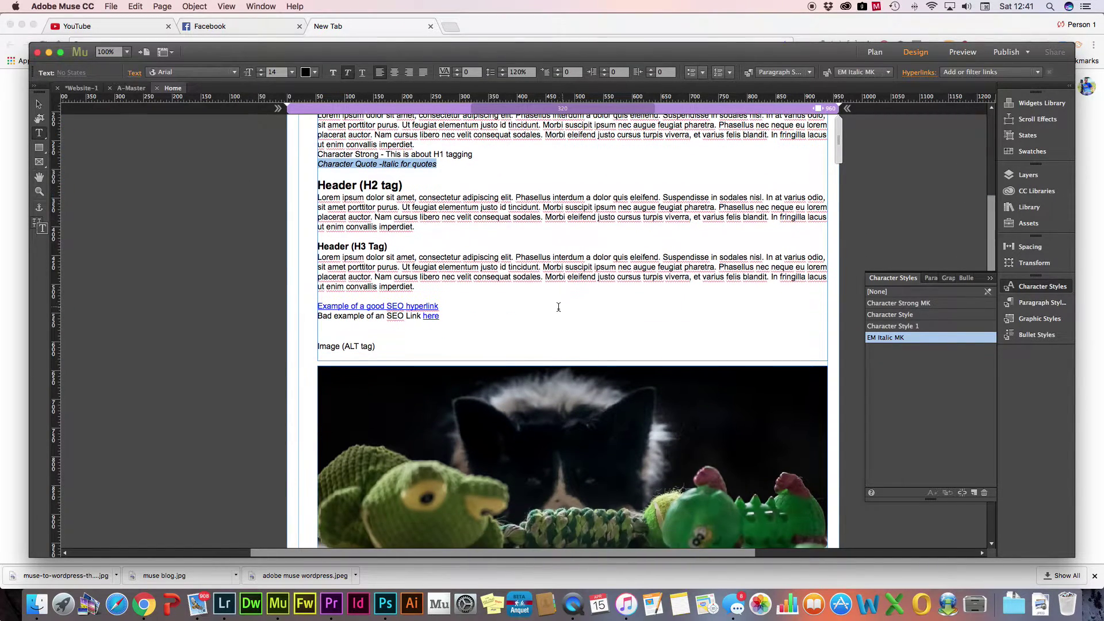
click(444, 307)
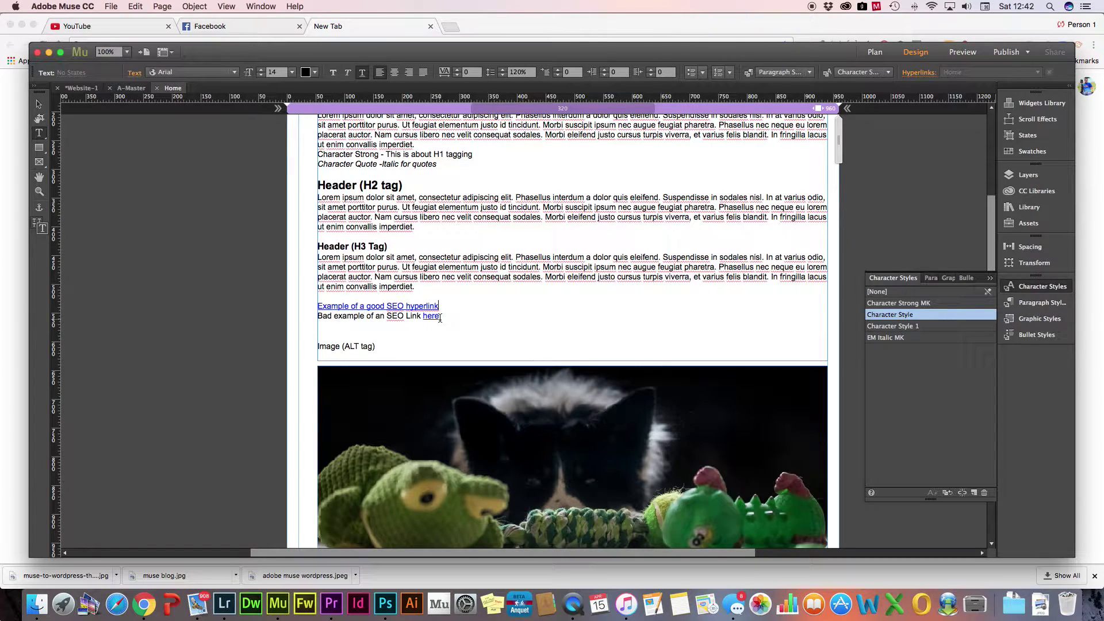
Review the tooltip and alternative text in the image properties of the photo below the "Image (ALT tag)" line.
scroll(551, 338, down, 3)
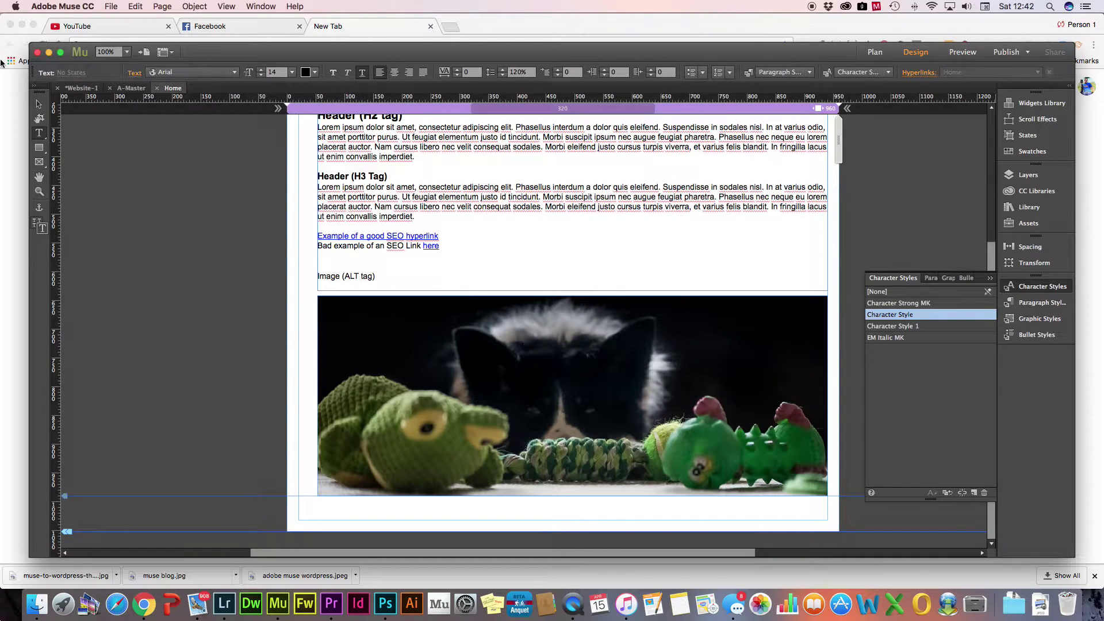
click(39, 104)
click(684, 402)
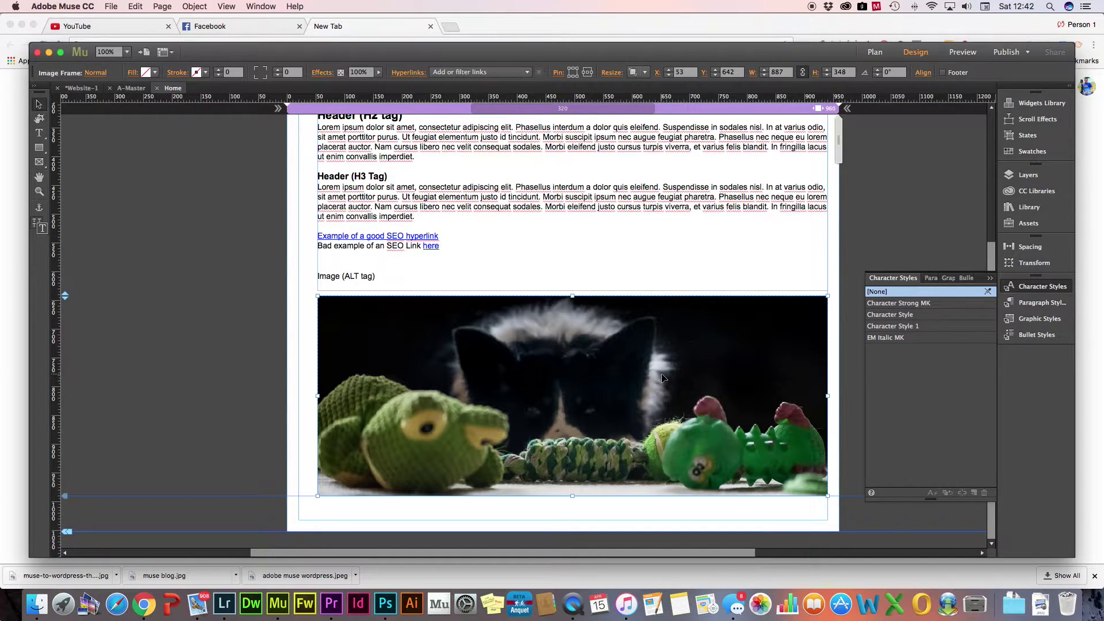
right_click(662, 377)
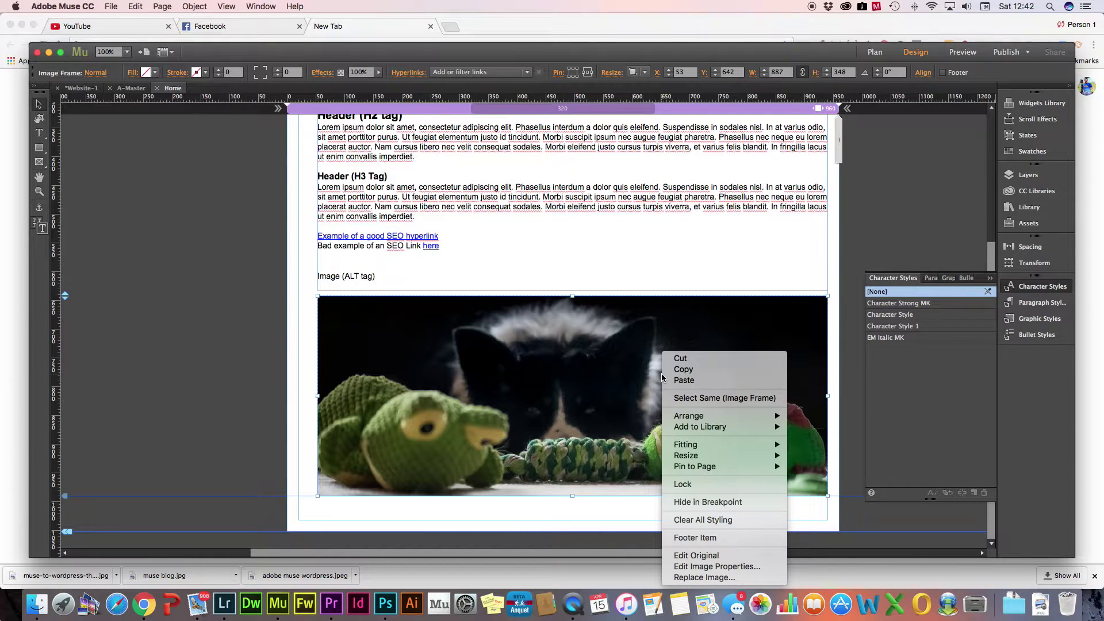
click(727, 571)
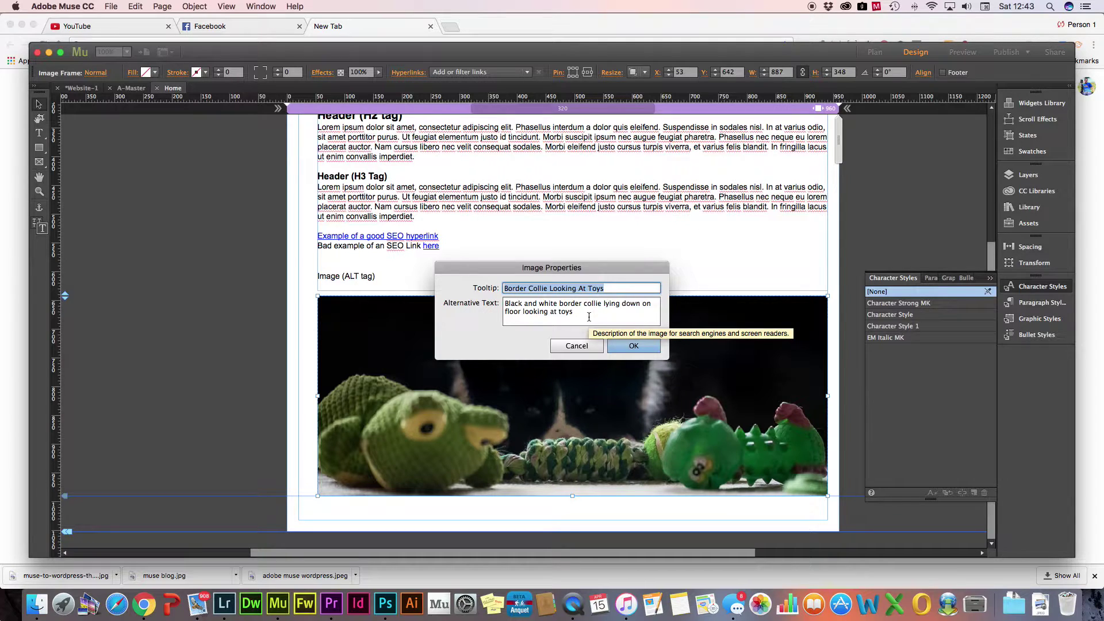
click(643, 353)
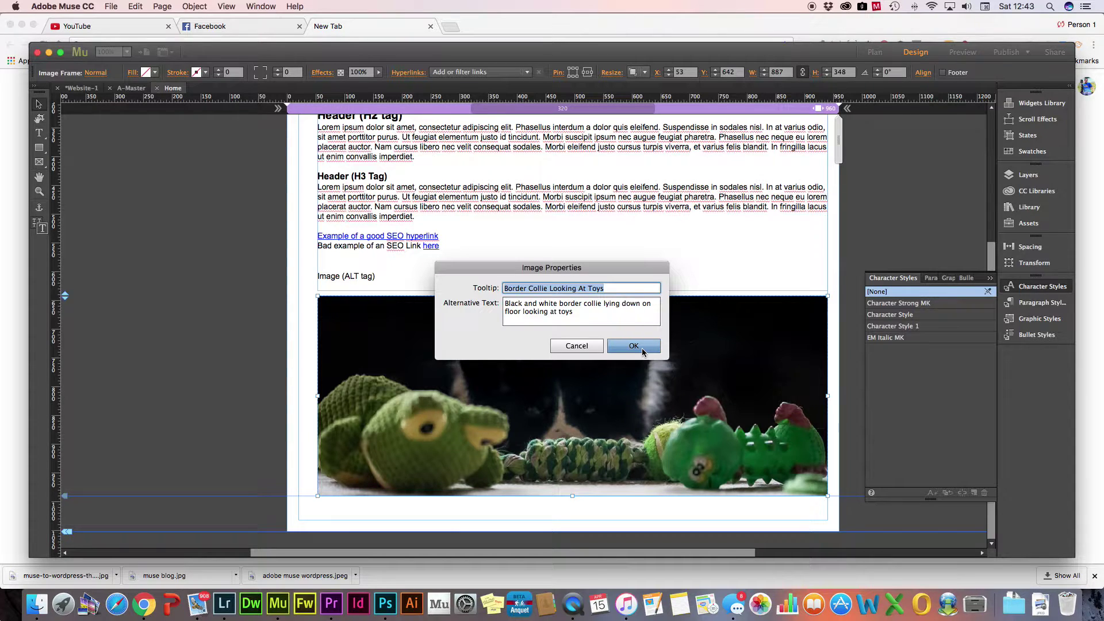
Leave the image properties unchanged and review the metadata description and keywords in the Home page's properties.
click(585, 347)
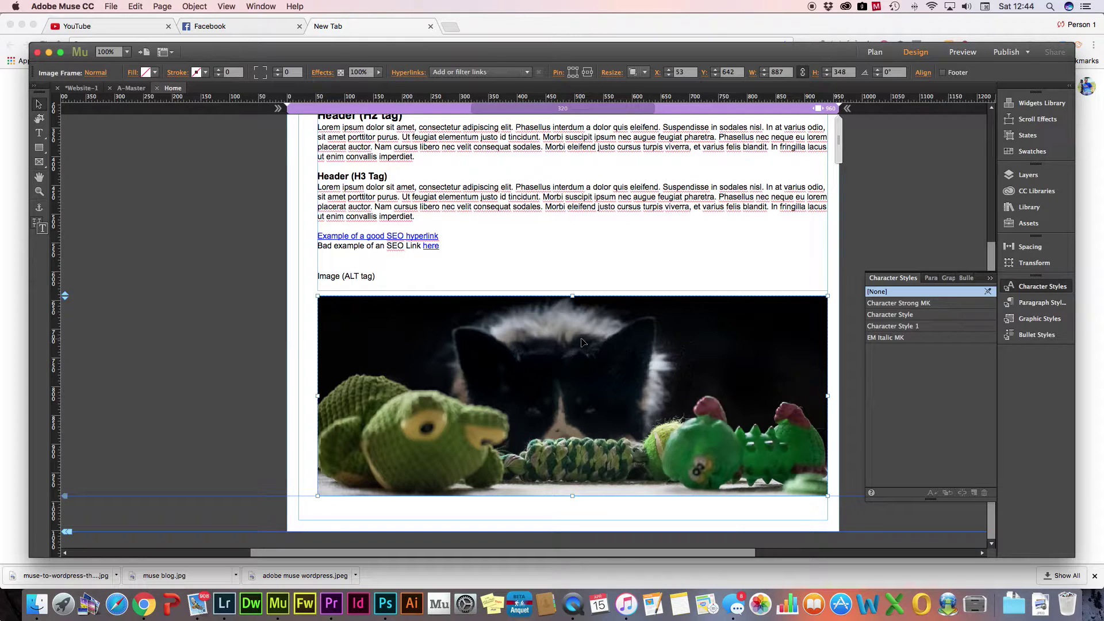
scroll(532, 251, up, 2)
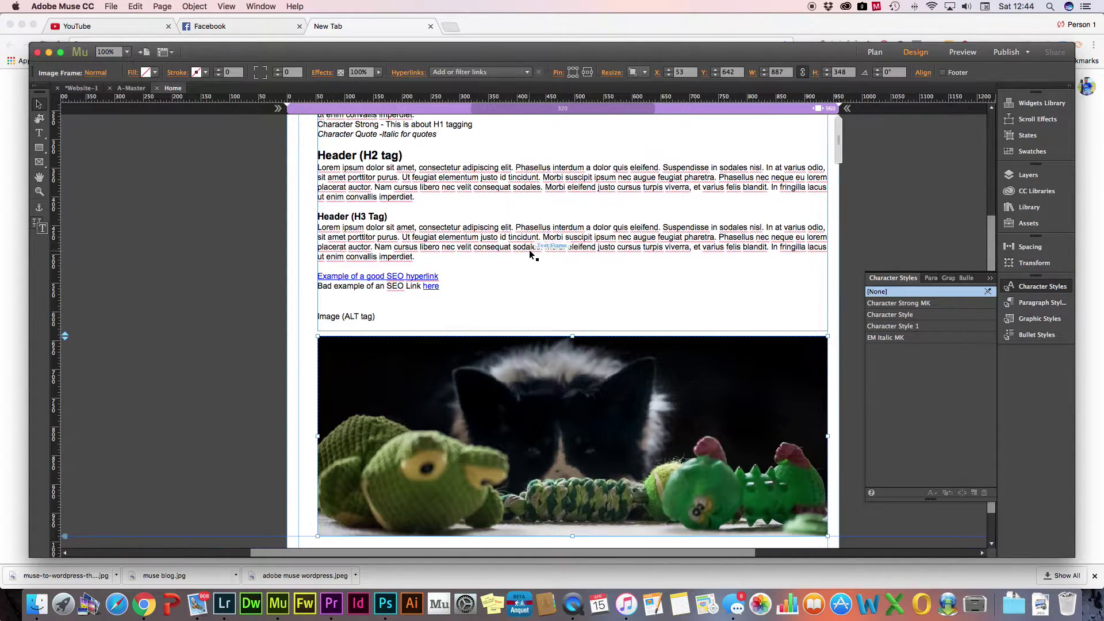
scroll(529, 250, up, 5)
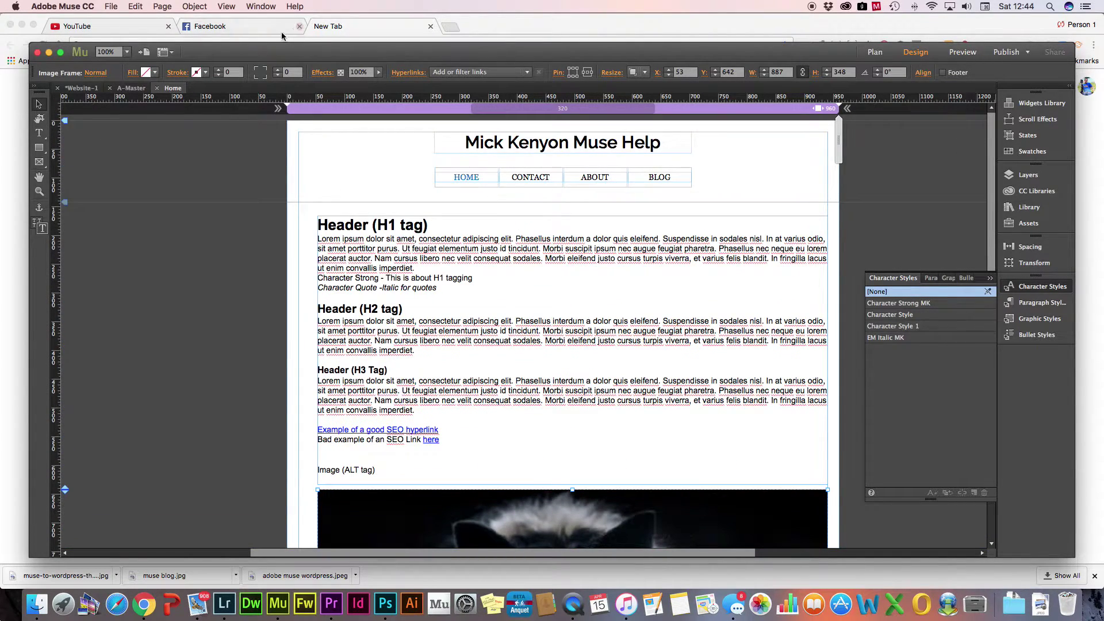
click(163, 8)
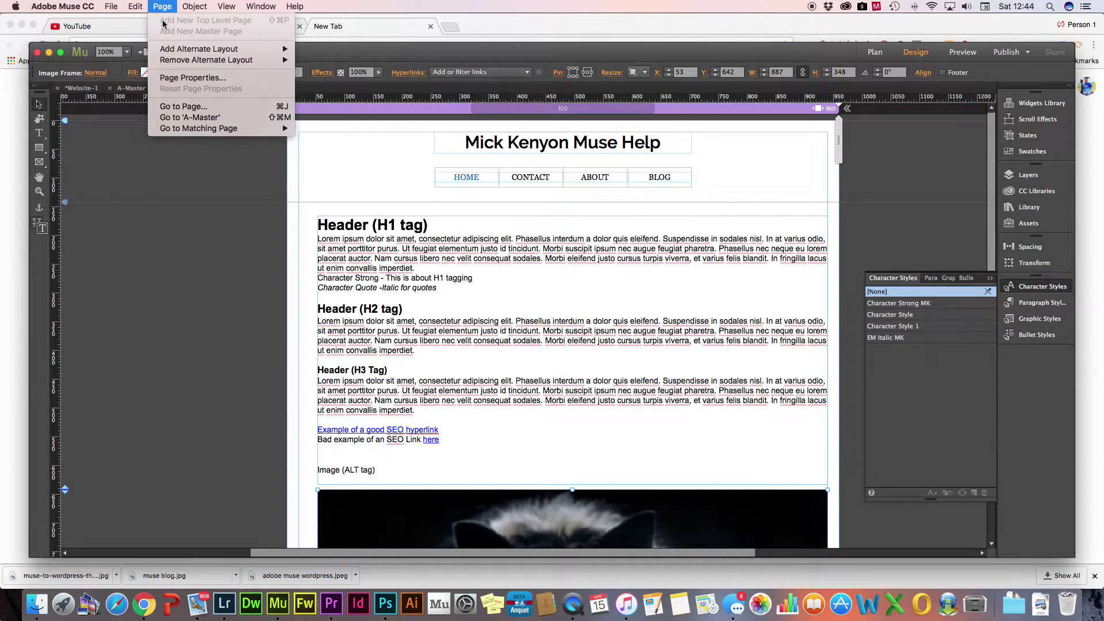
click(176, 79)
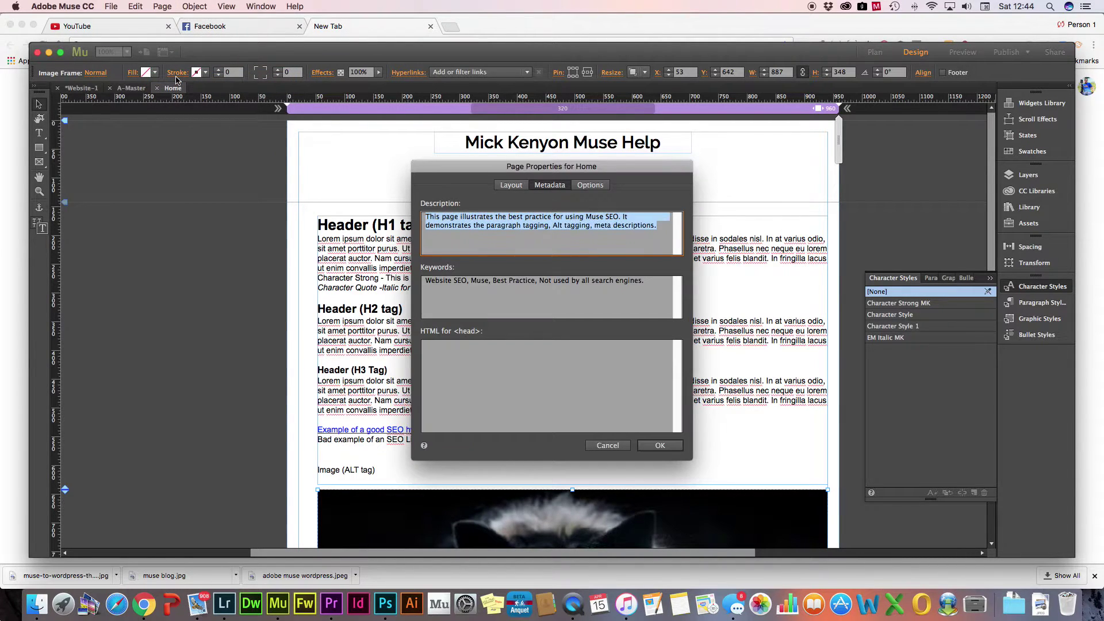
click(504, 185)
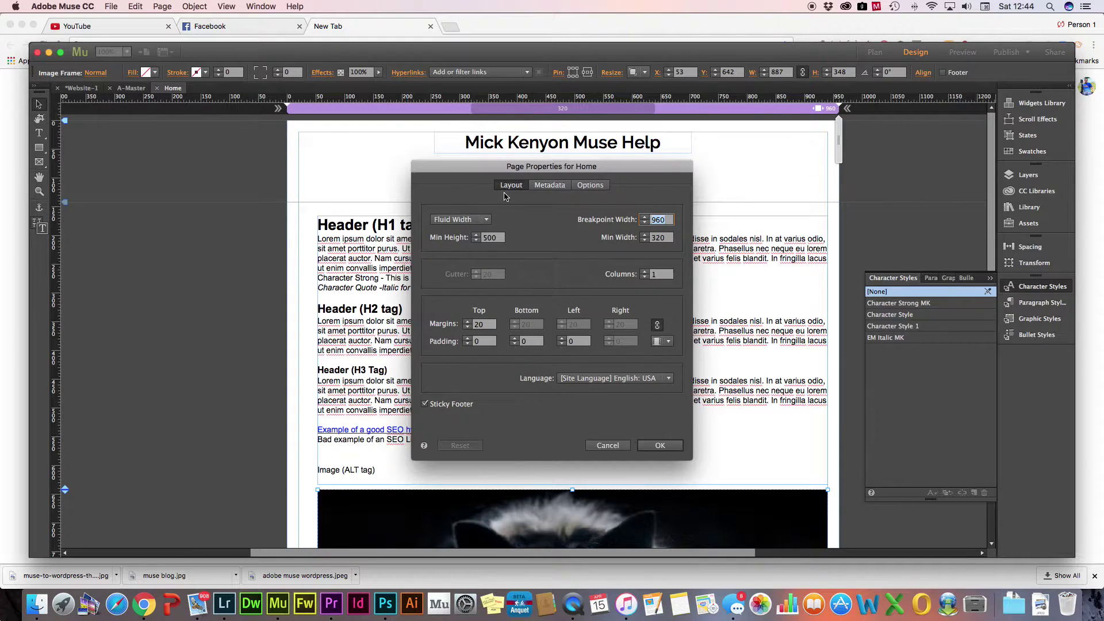
click(550, 185)
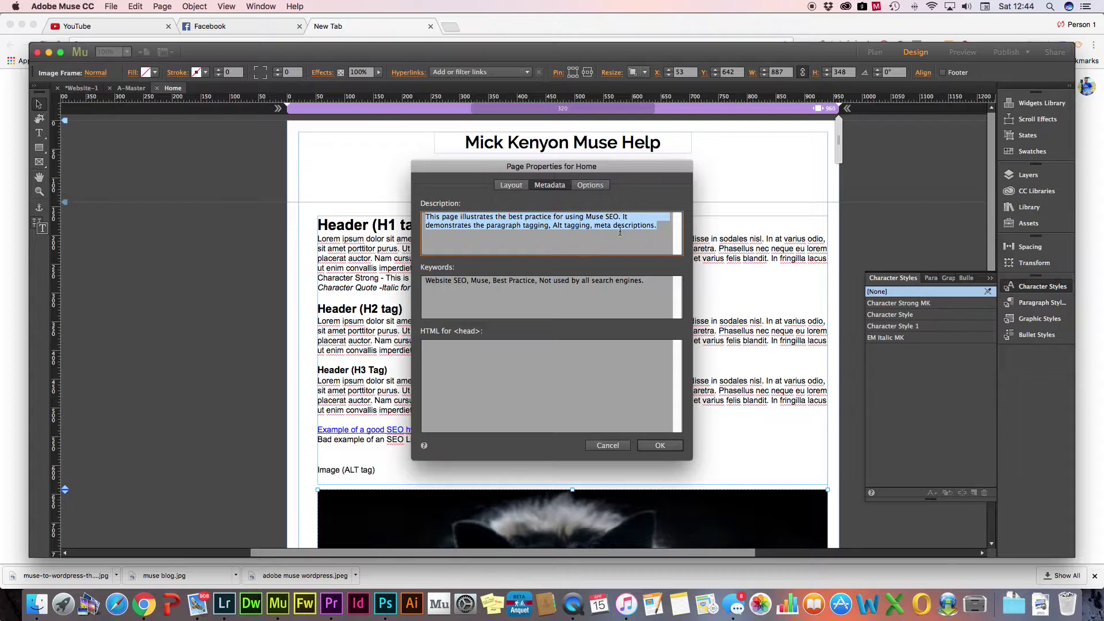
click(658, 226)
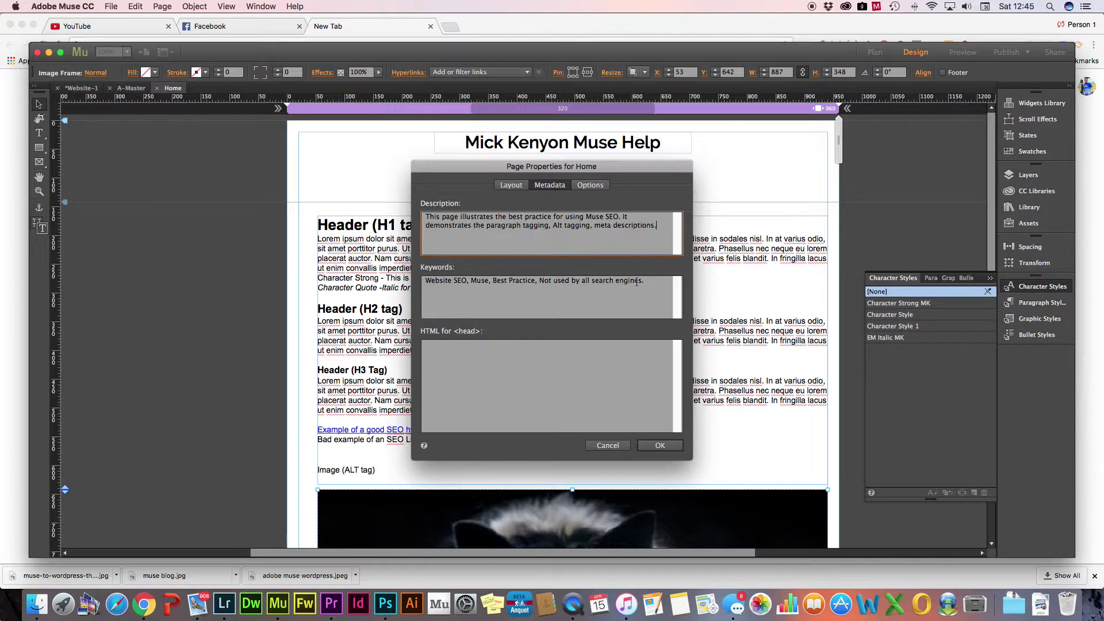
Insert "SEO" before "Best Practice" in the Home page's title, keeping it separate from the page name, and save the page properties.
click(590, 186)
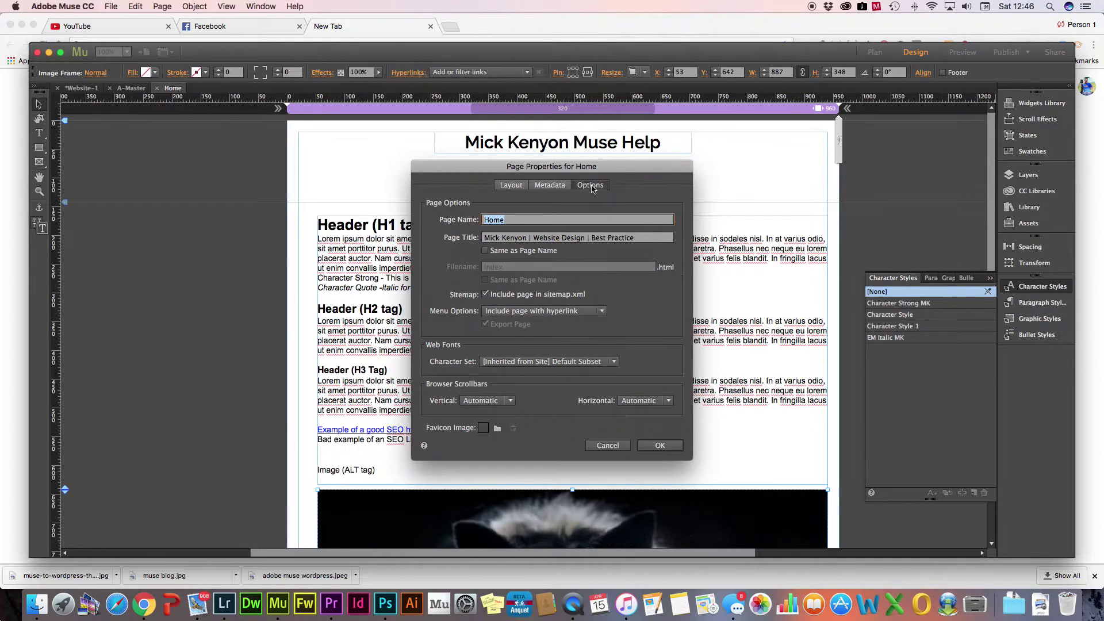
click(484, 251)
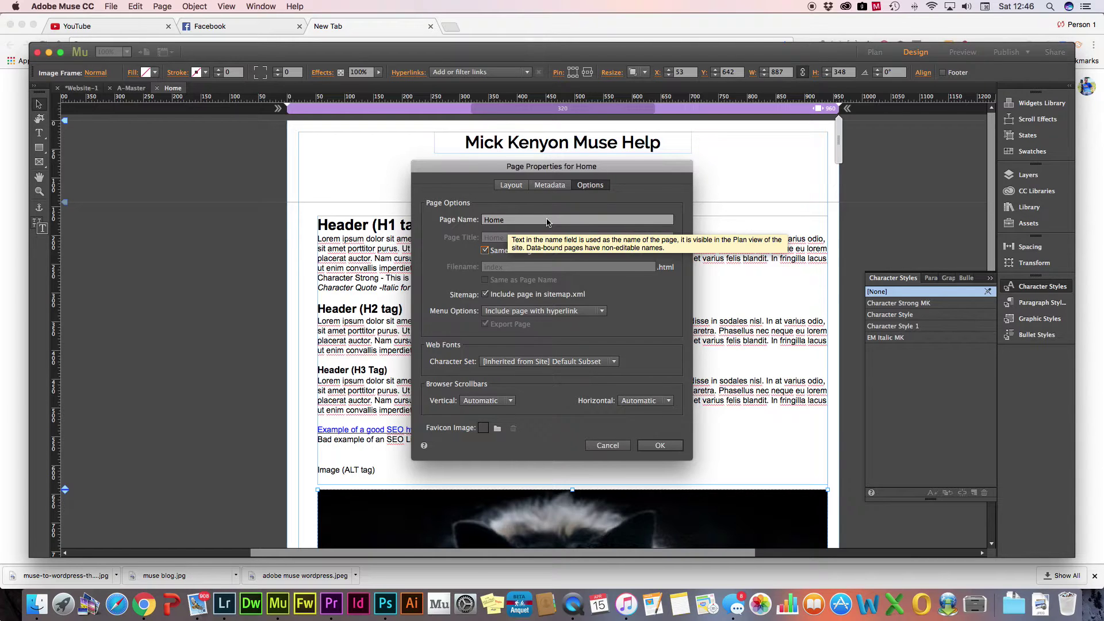
click(485, 251)
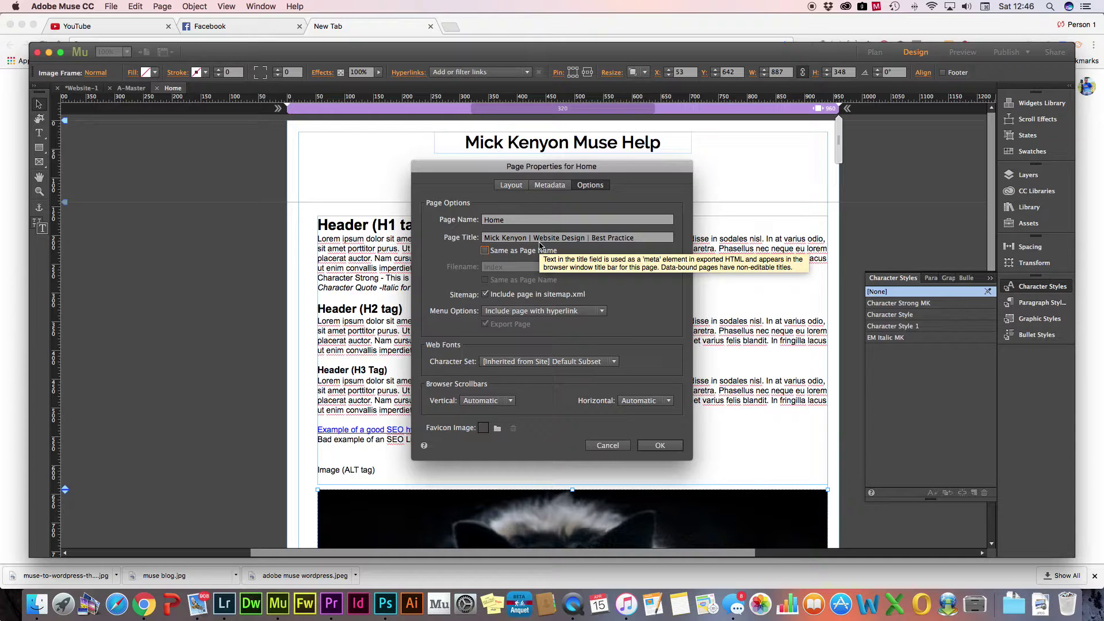
double_click(595, 238)
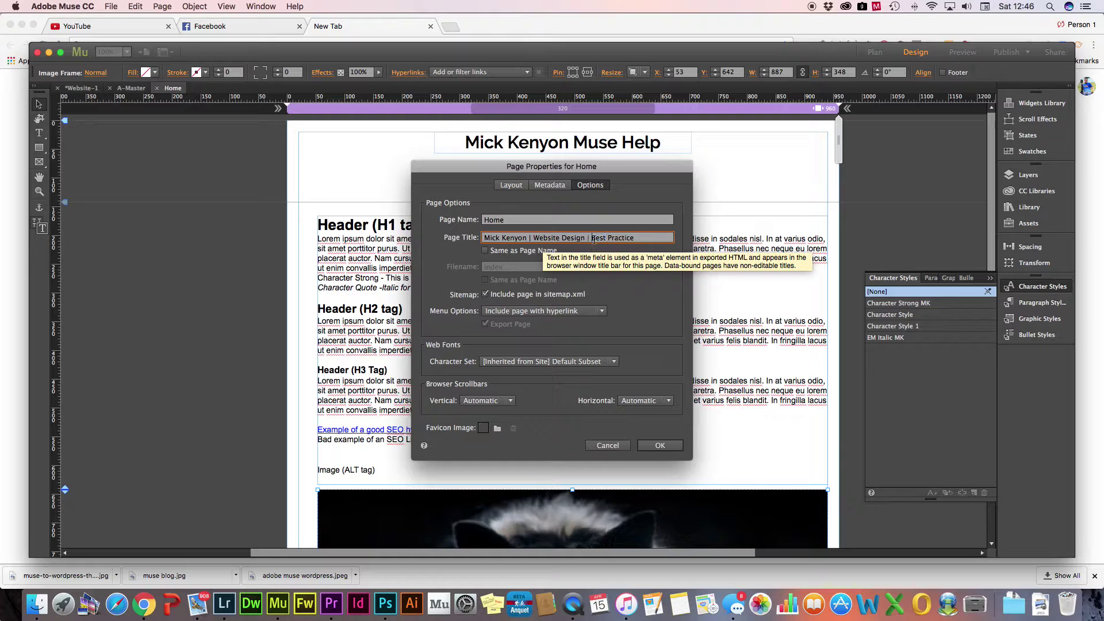
click(592, 237)
text(SEO)
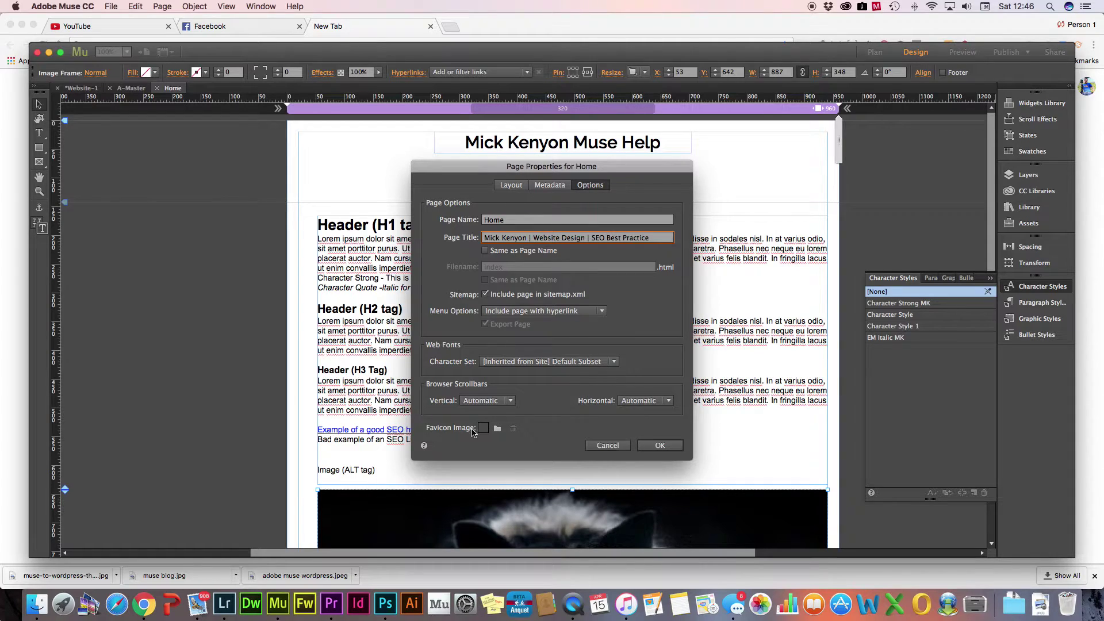
mouse_move(485, 432)
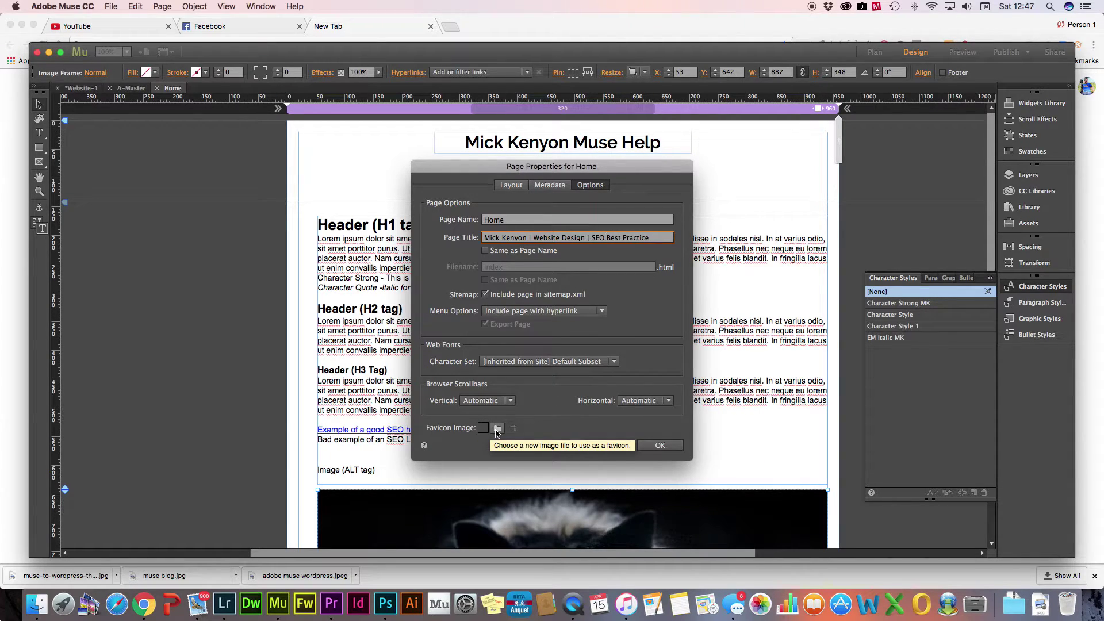
click(660, 445)
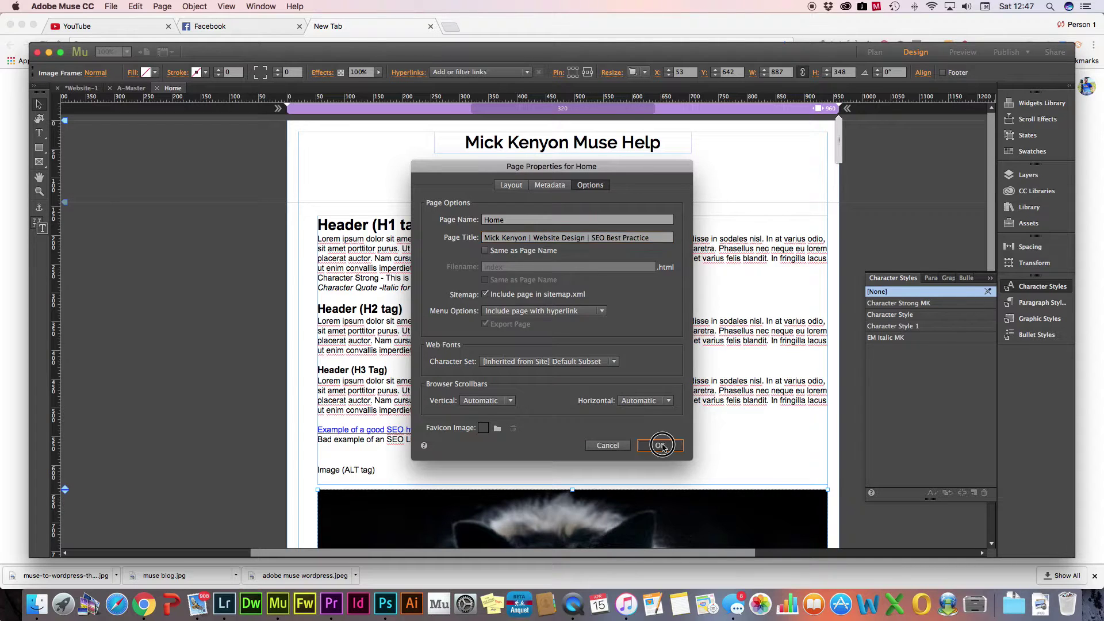
Review the site properties for advanced, layout and content settings, including where a site-wide favicon image can be chosen.
click(112, 7)
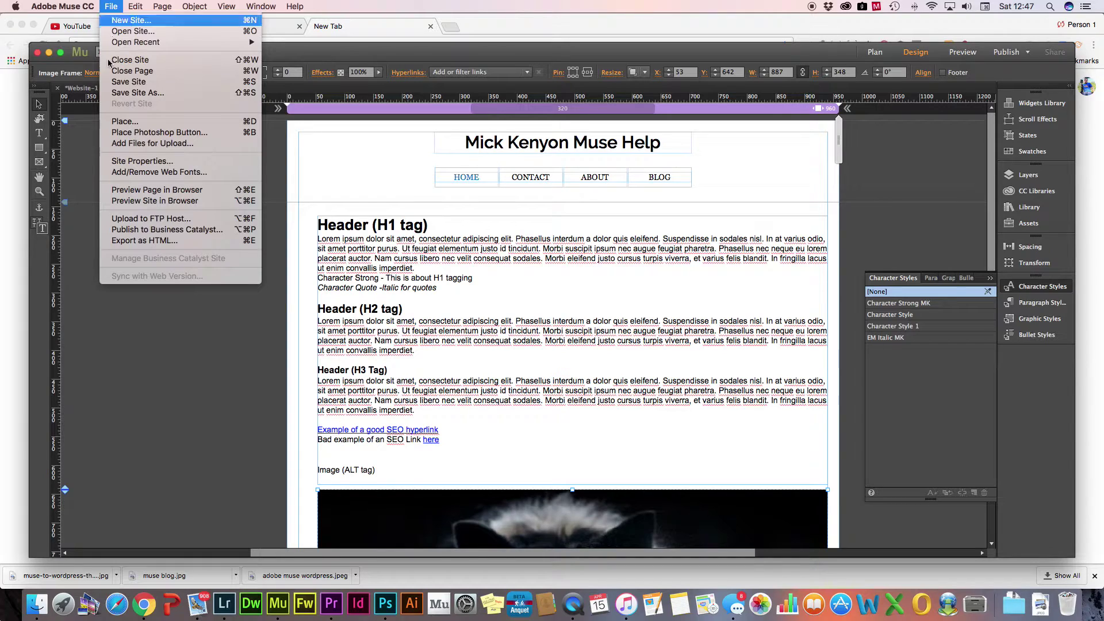
click(123, 163)
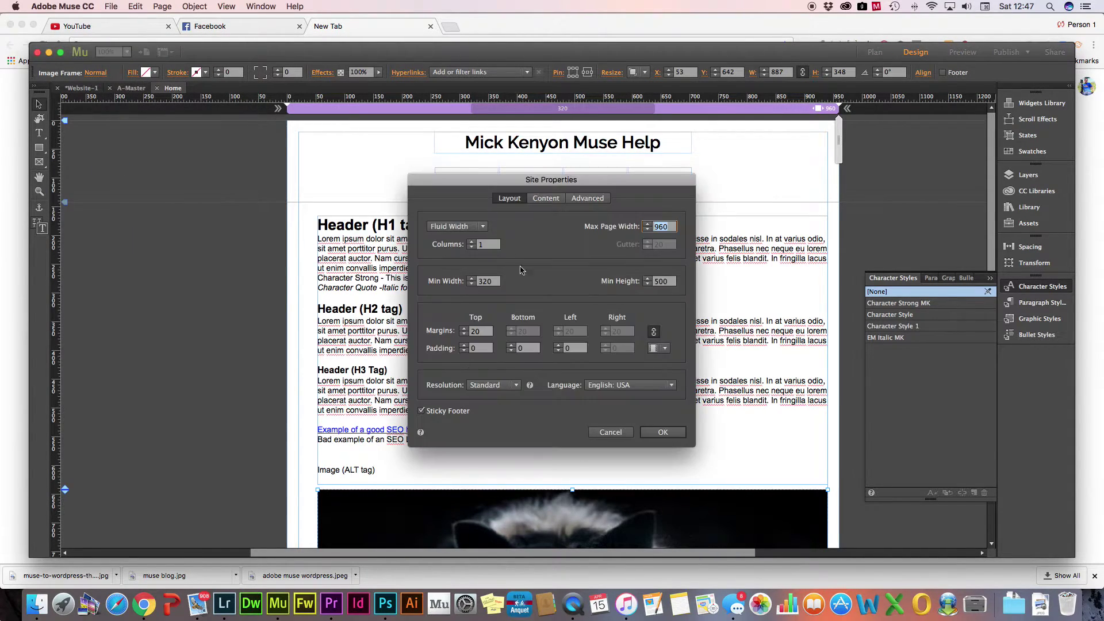
click(587, 197)
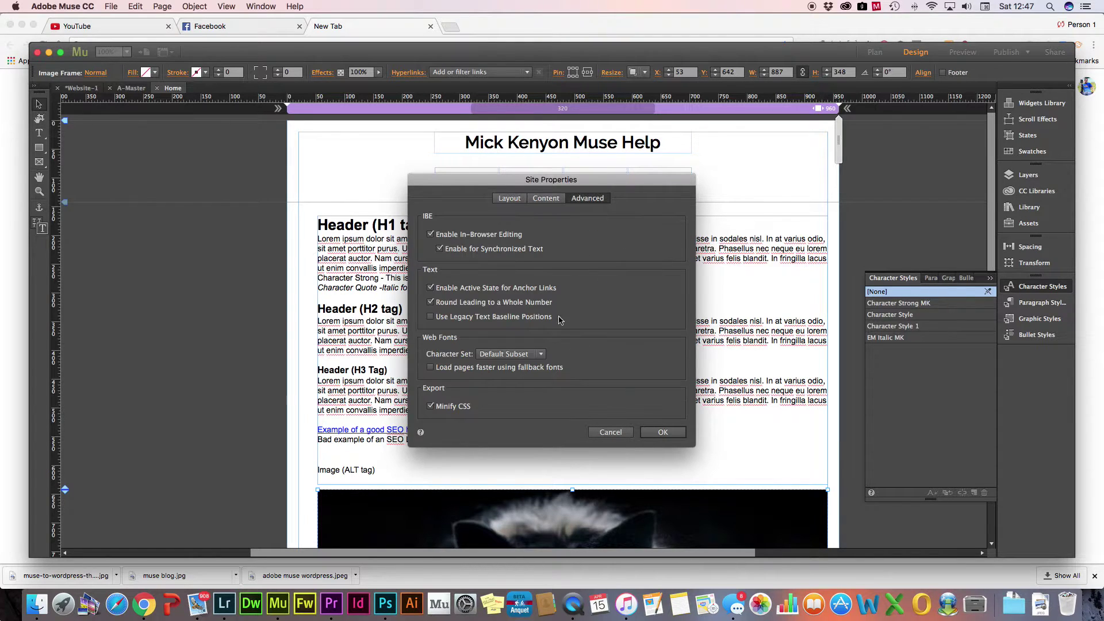
click(509, 198)
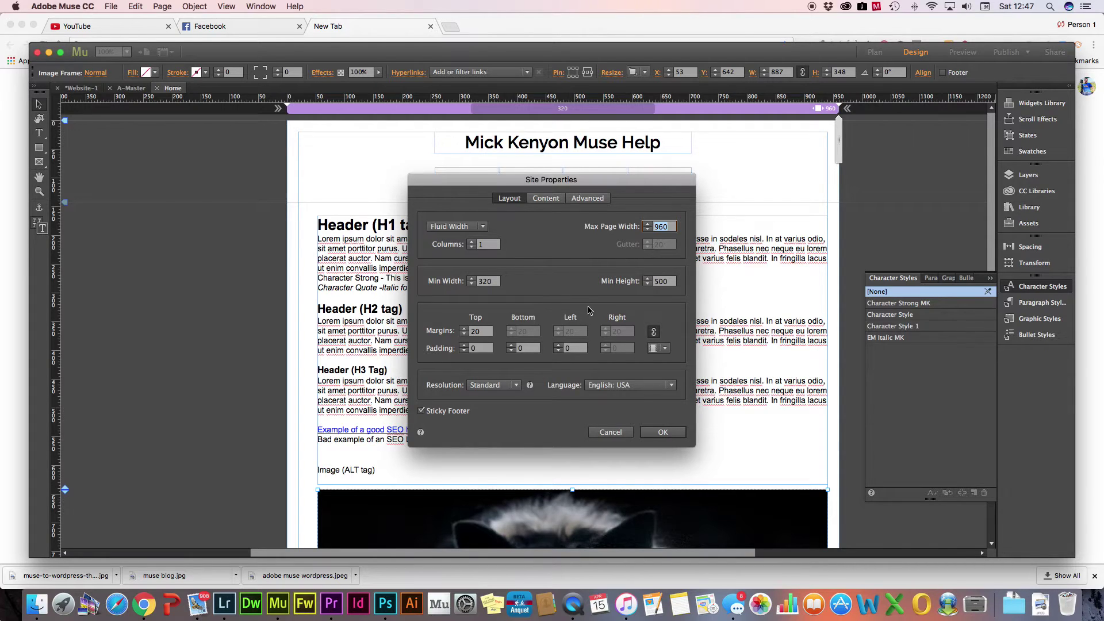
click(544, 199)
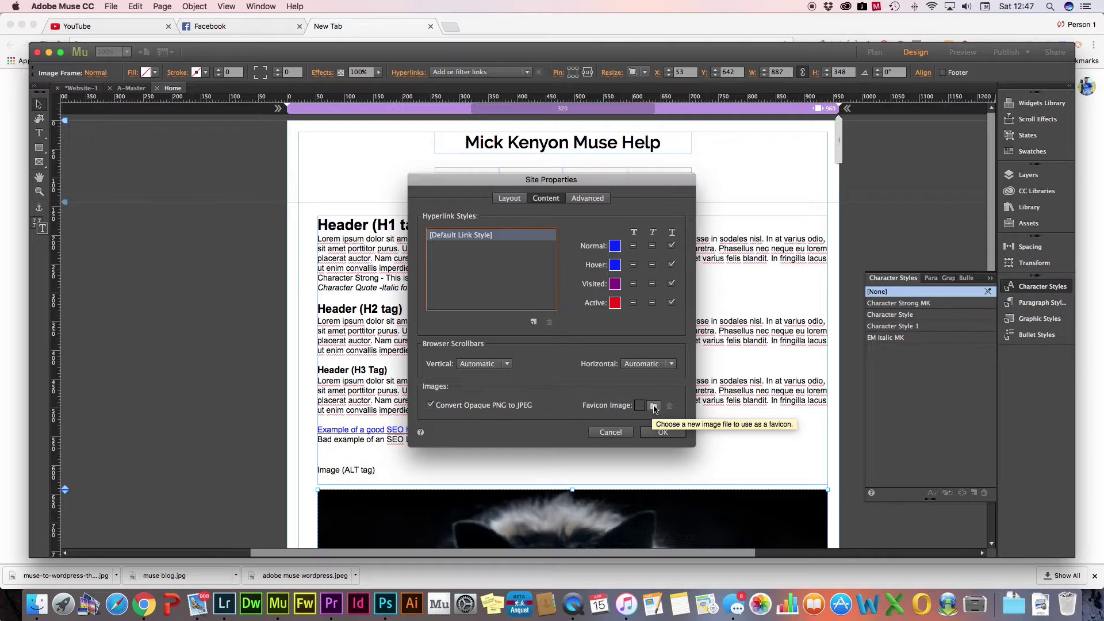
click(662, 432)
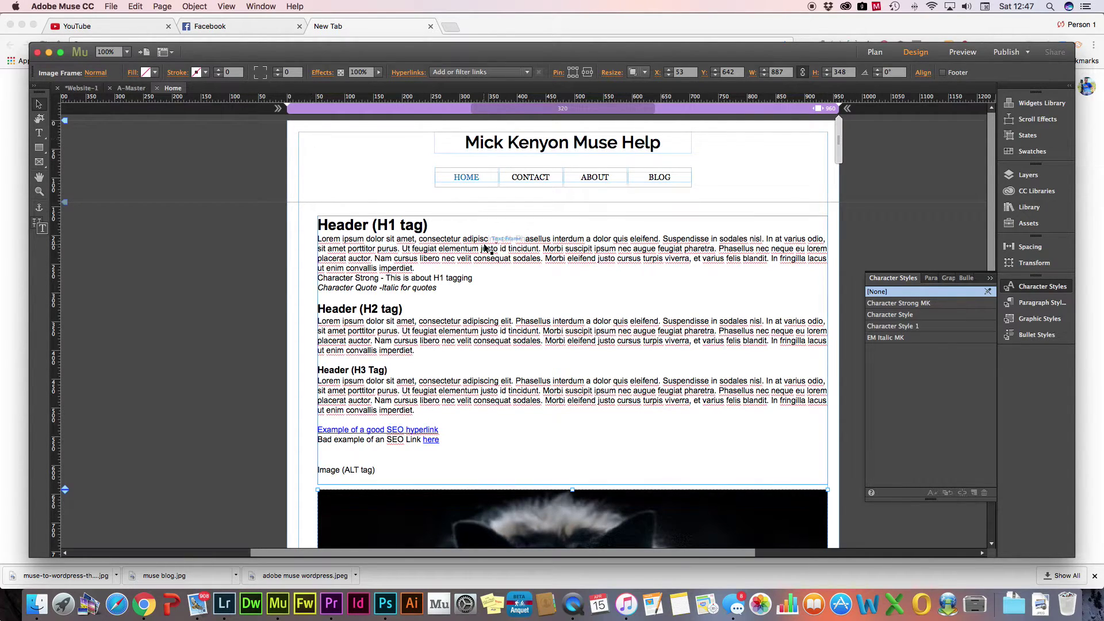
Preview the Home page in the Chrome browser.
scroll(483, 244, down, 3)
scroll(480, 249, up, 2)
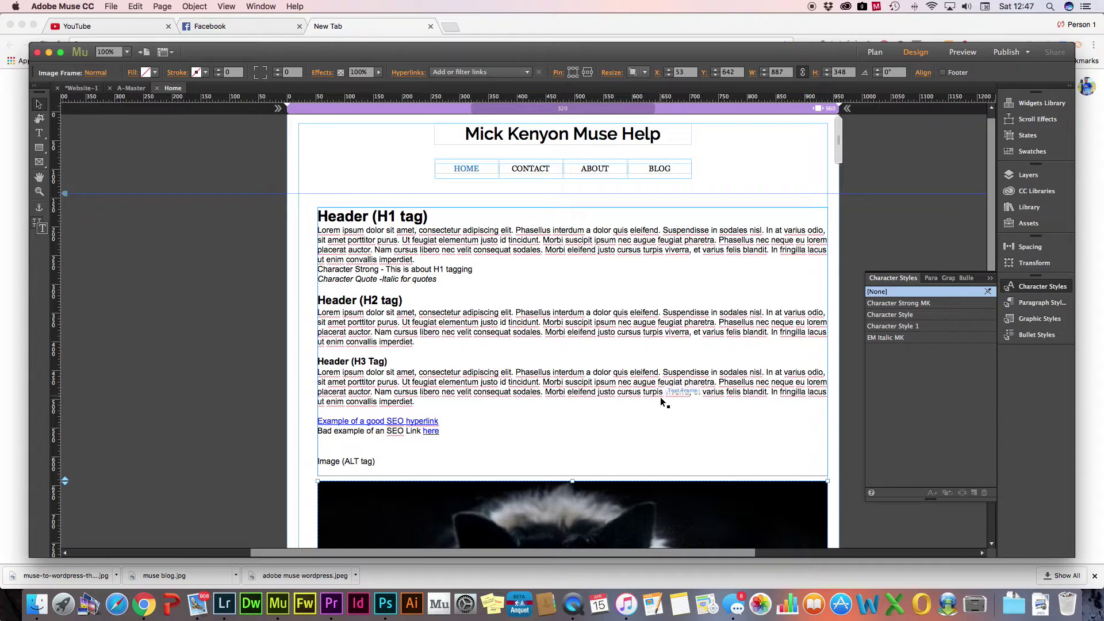
key(super+shift+e)
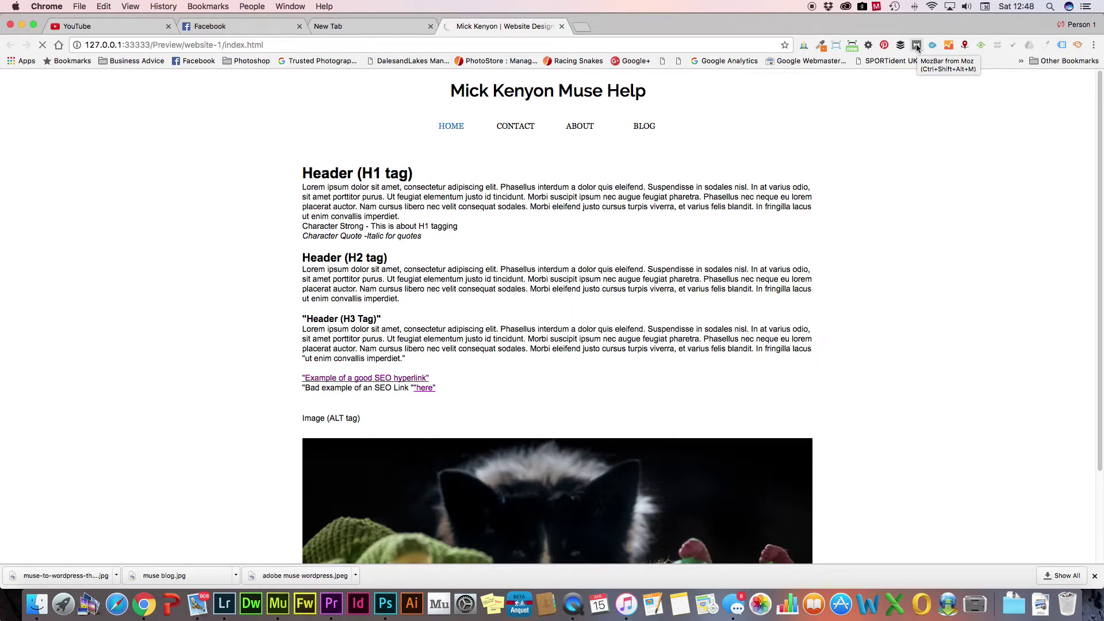
Open Chrome's extensions page and look through the installed extensions down to the end of the list.
click(1094, 45)
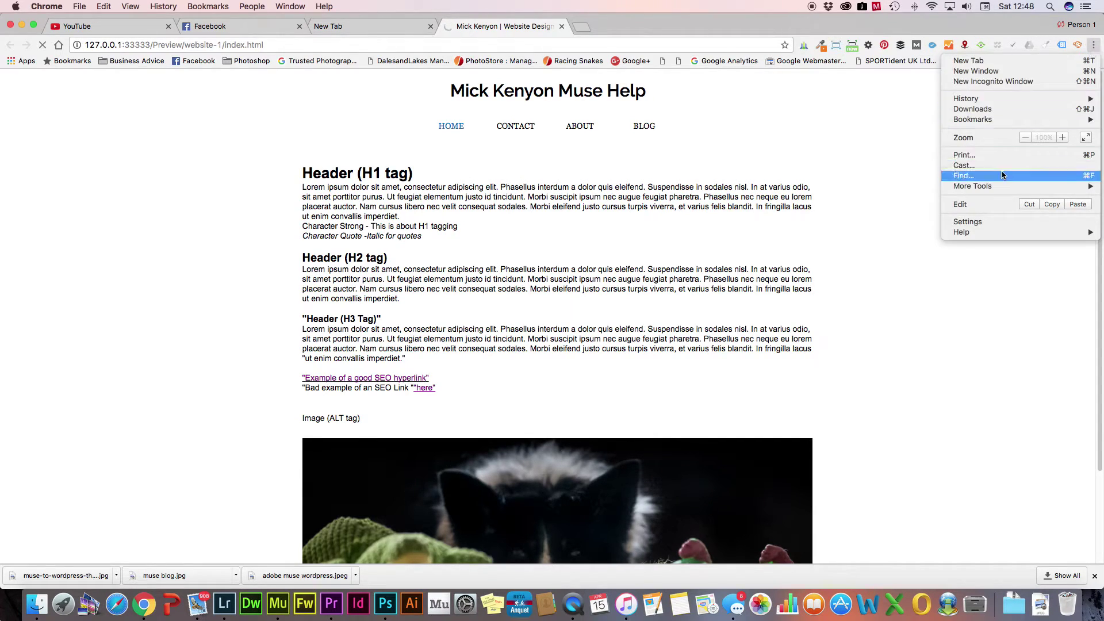
mouse_move(1002, 189)
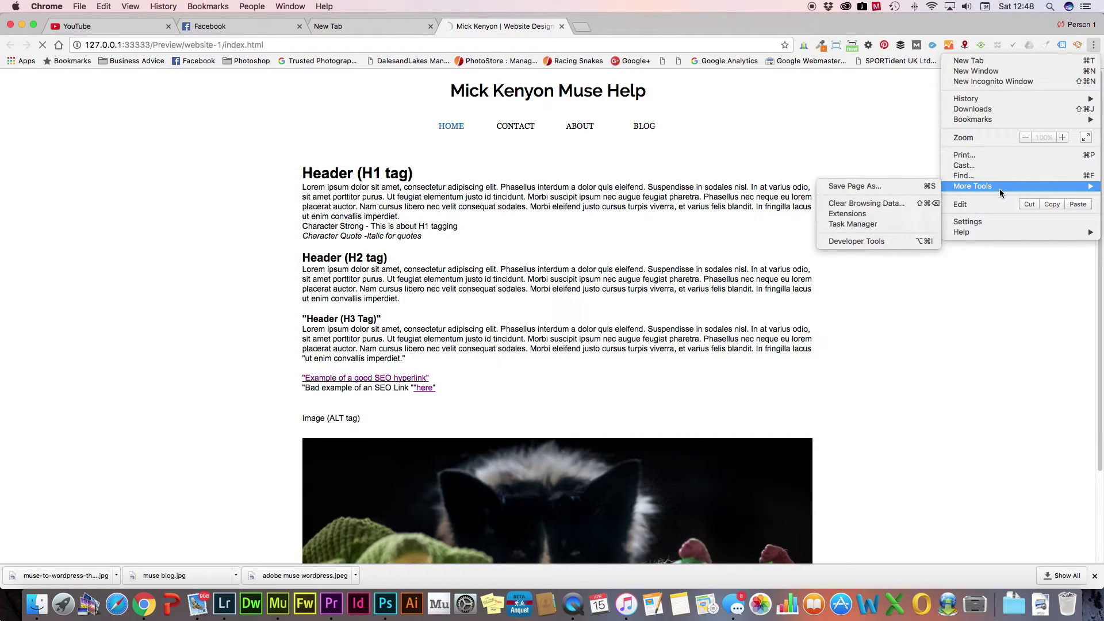
click(849, 215)
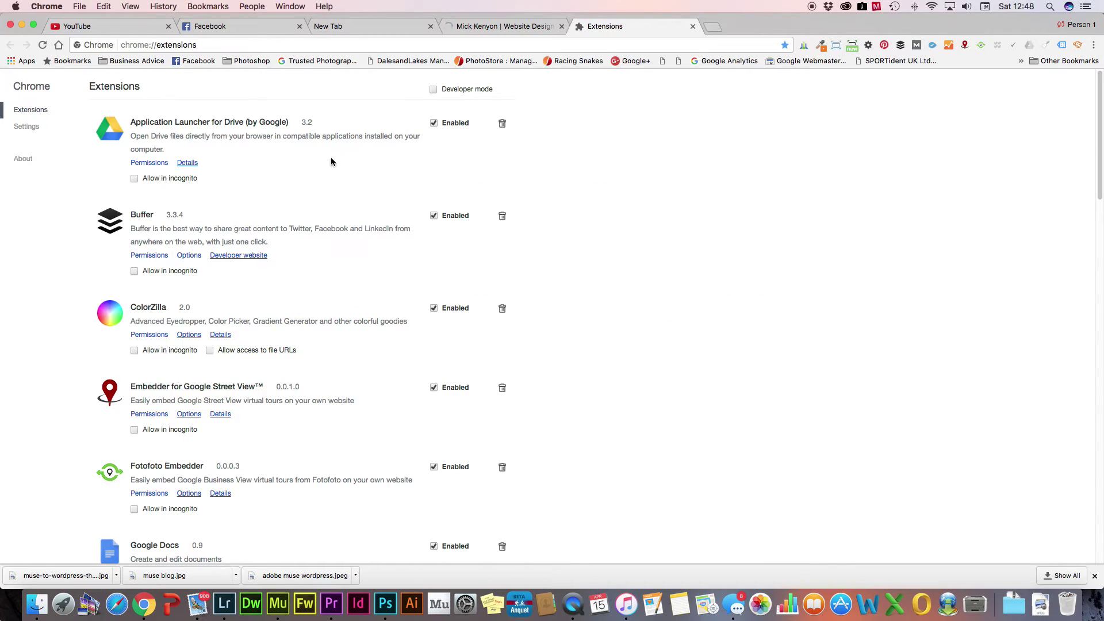
scroll(325, 271, down, 20)
scroll(323, 270, down, 1)
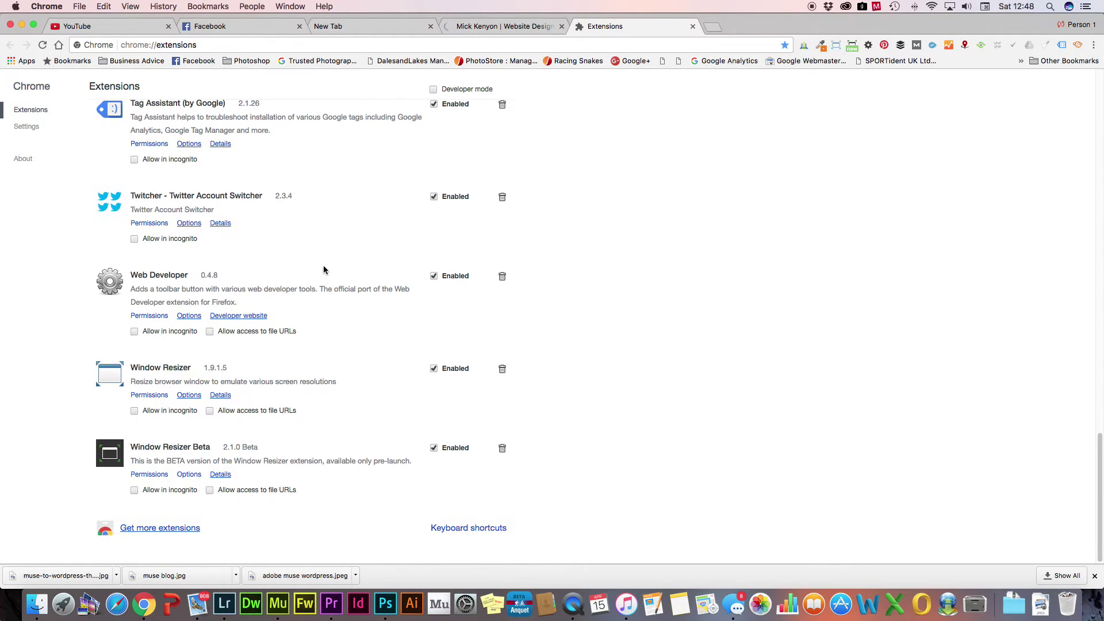
Search the Chrome Web Store for "mozbar" and return to the Home page preview, closing the store and extensions pages.
click(157, 529)
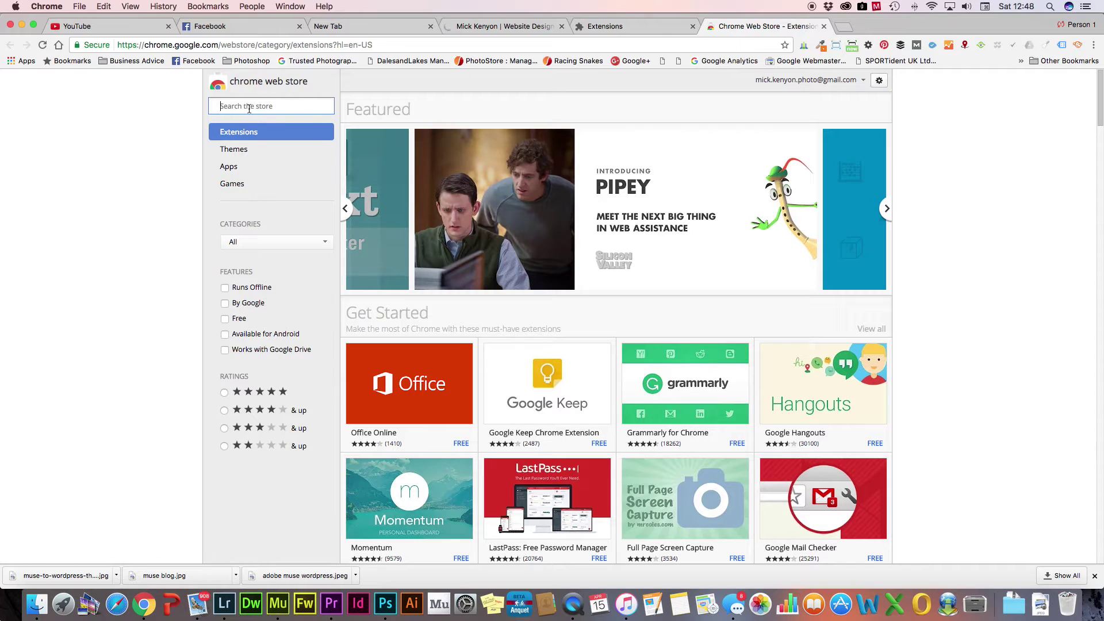
text(MO)
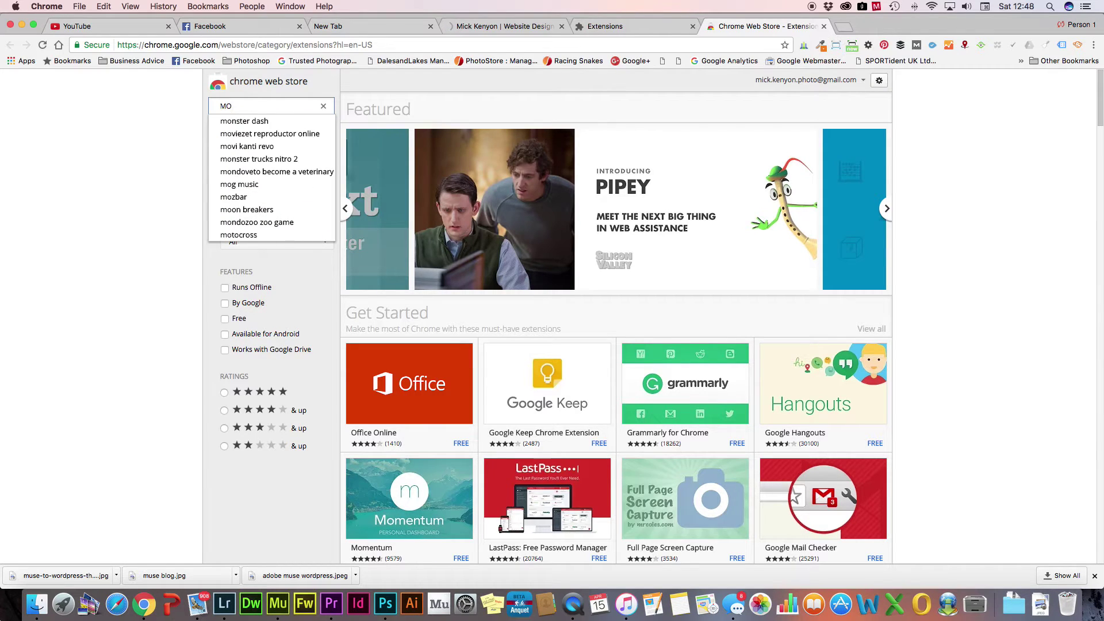
text(Z)
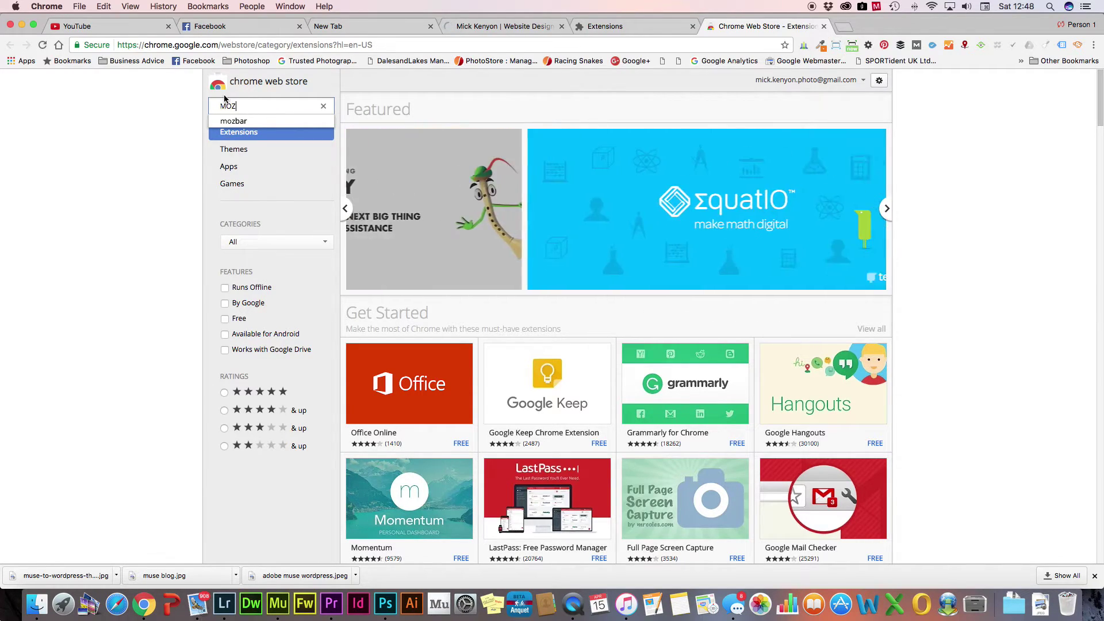
click(230, 121)
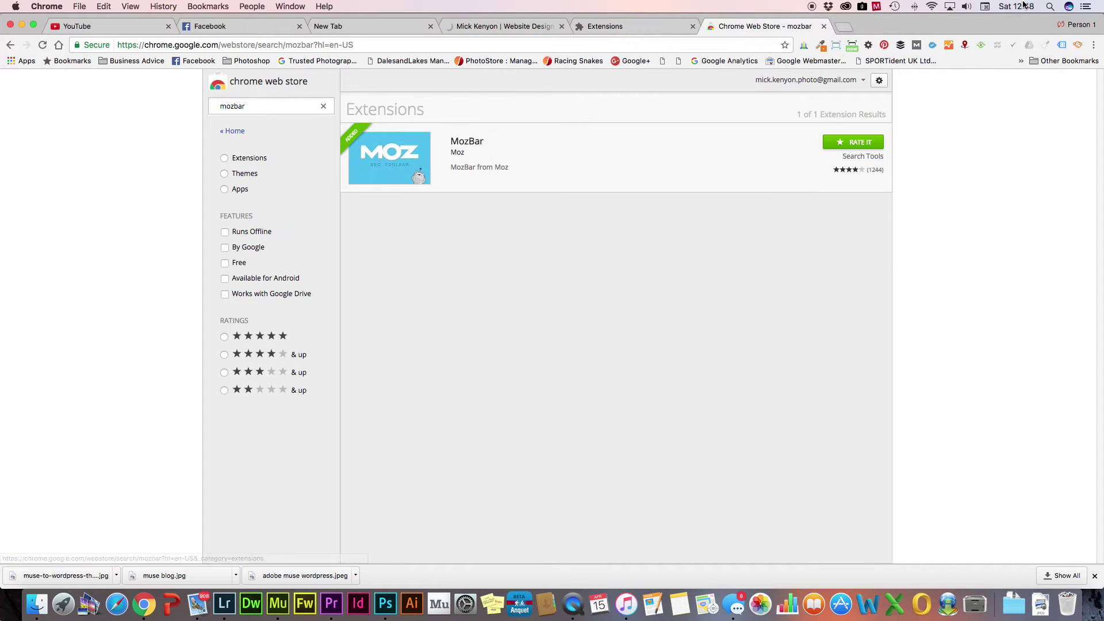
click(825, 27)
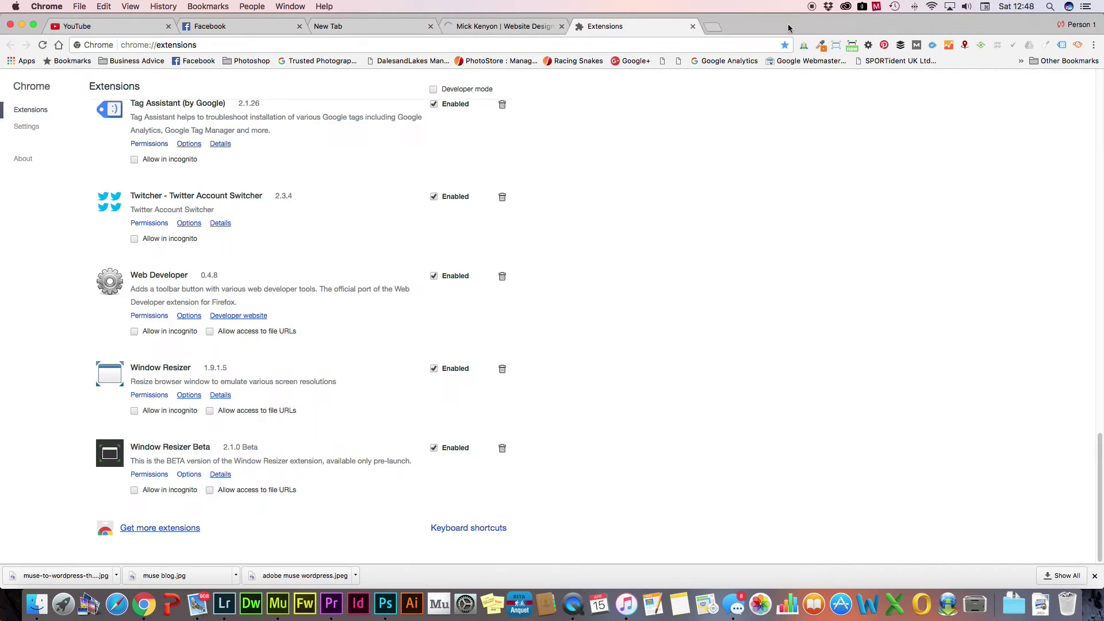
click(693, 26)
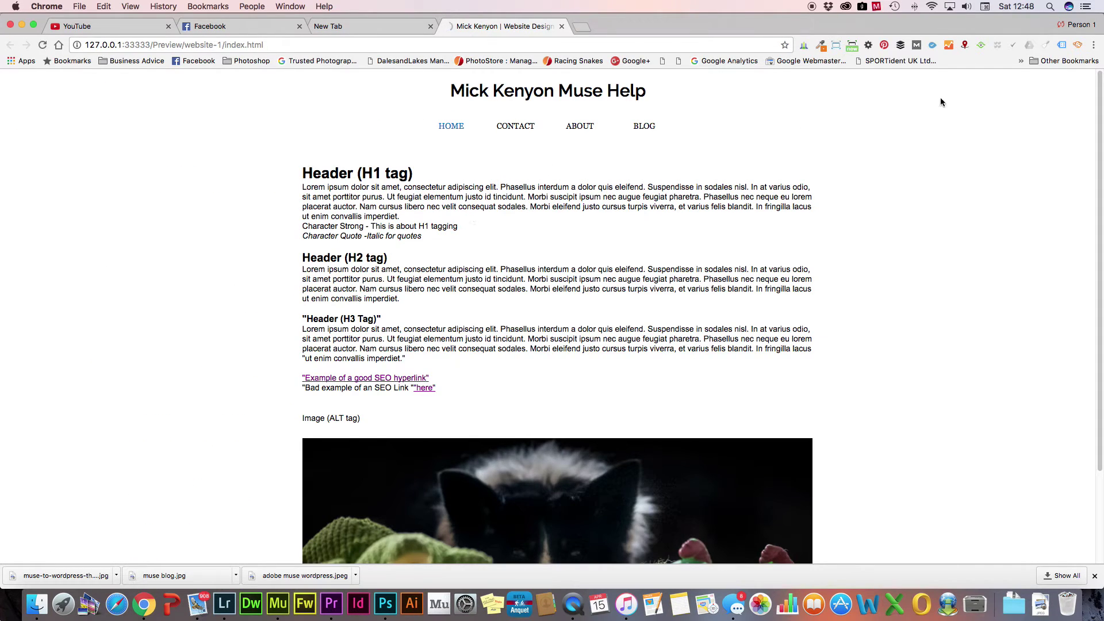
Turn on MozBar for the previewed Home page and show its page analysis with the on-page elements.
click(916, 46)
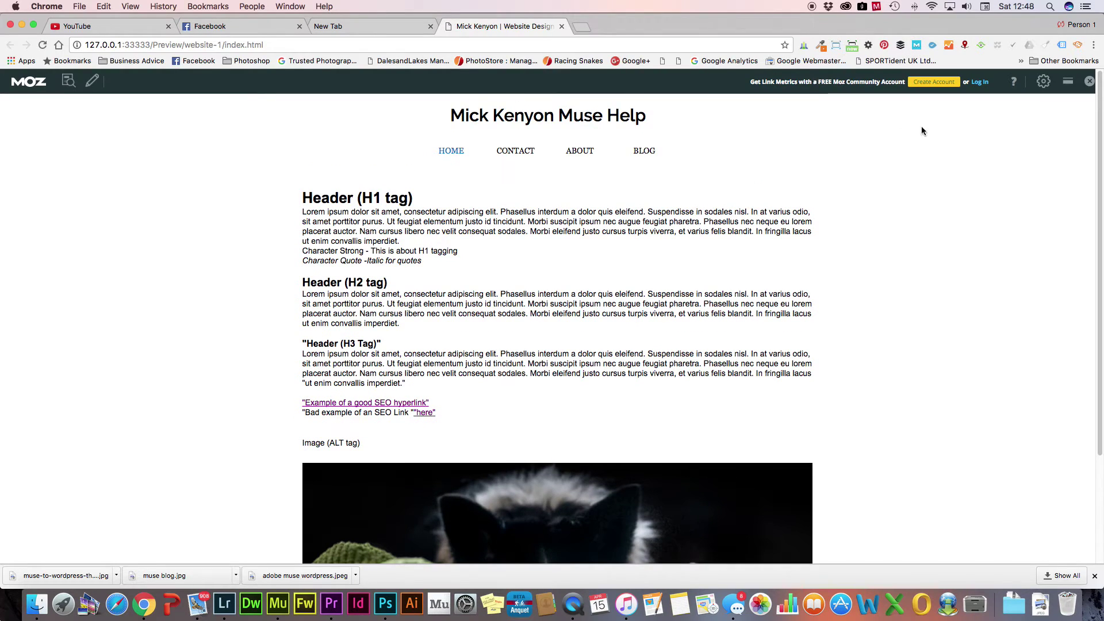
click(68, 84)
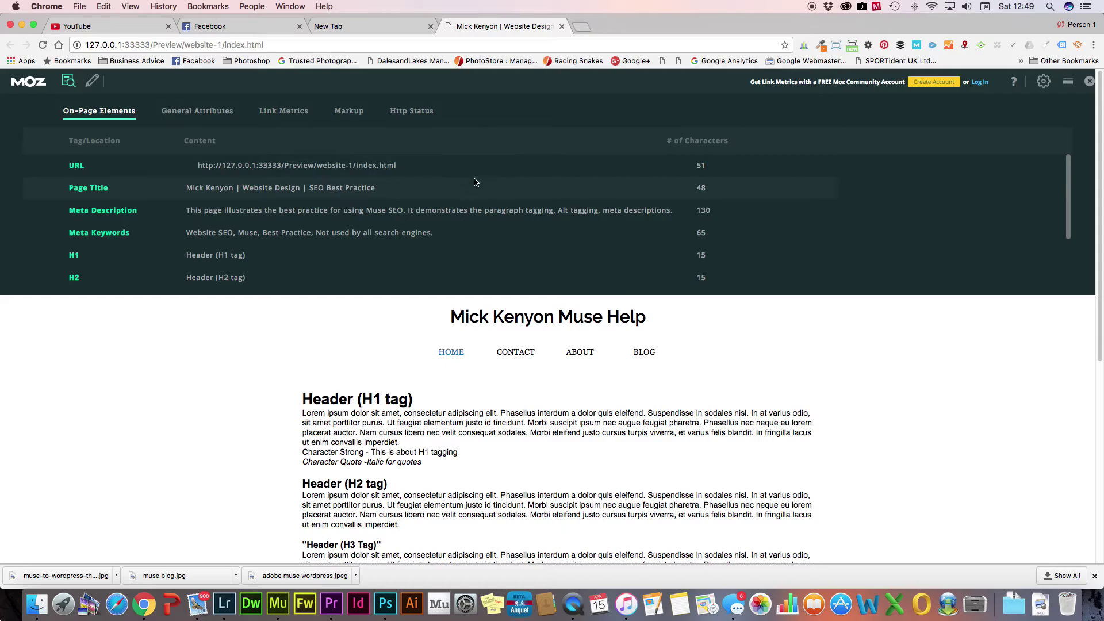
Compare MozBar's on-page elements, from URL through alt text, with the previewed page's headings and image, and switch back to Adobe Muse CC 2017.
scroll(472, 179, down, 3)
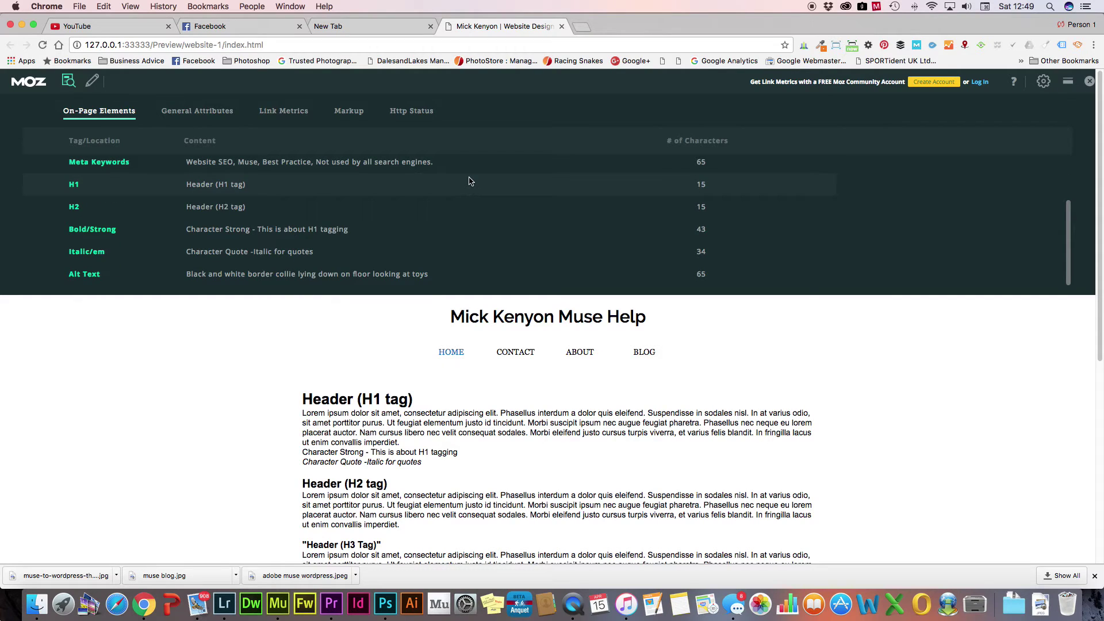
scroll(470, 181, up, 3)
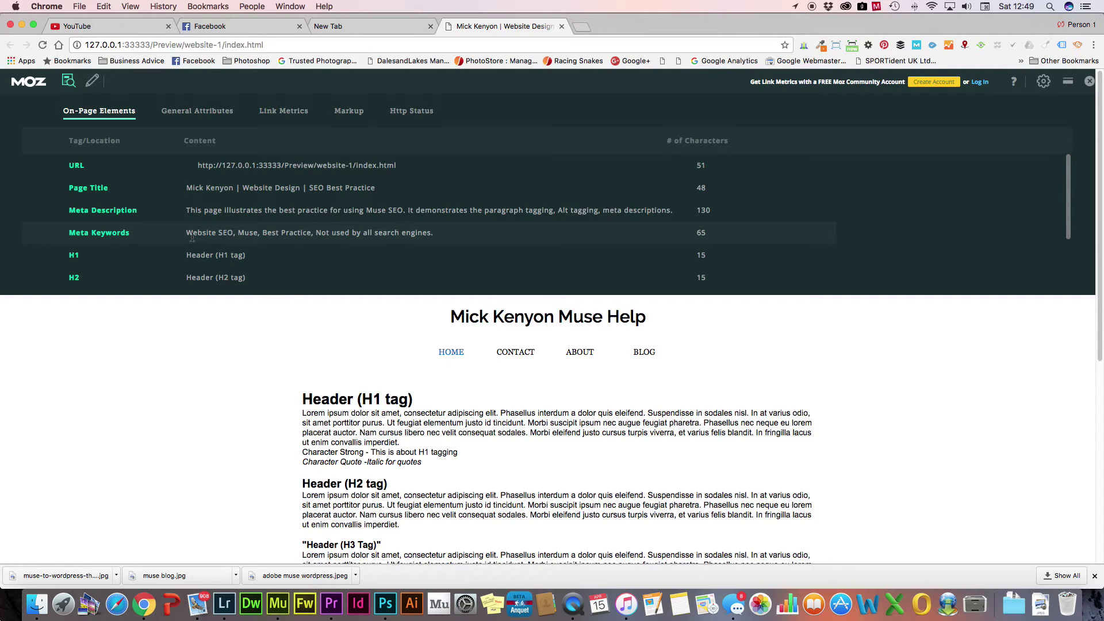
scroll(192, 237, down, 3)
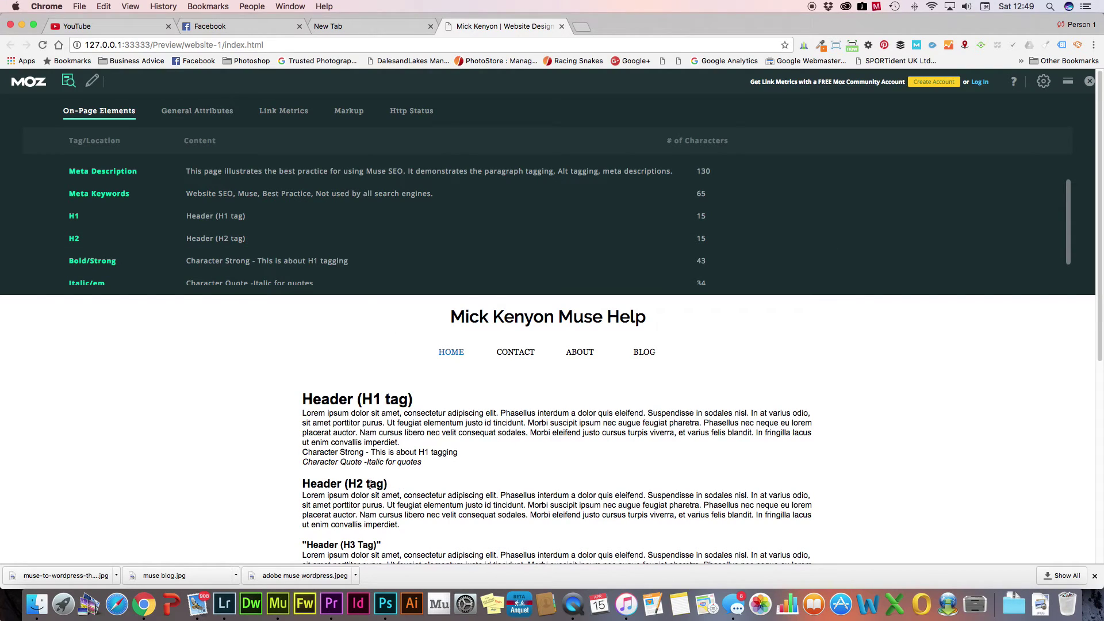
scroll(524, 283, down, 2)
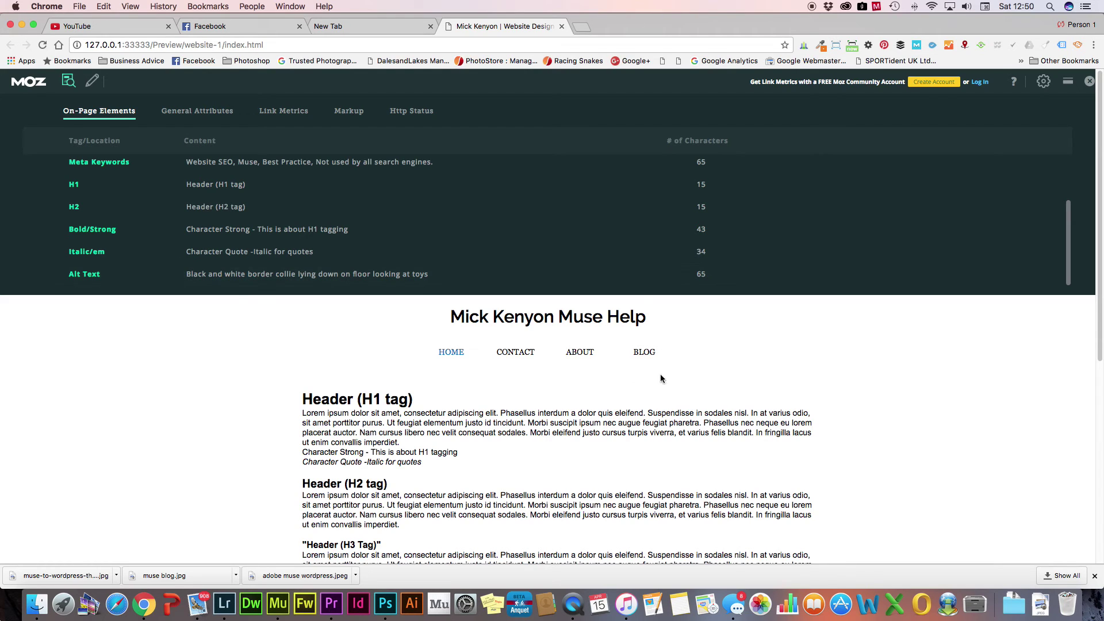
scroll(661, 373, down, 5)
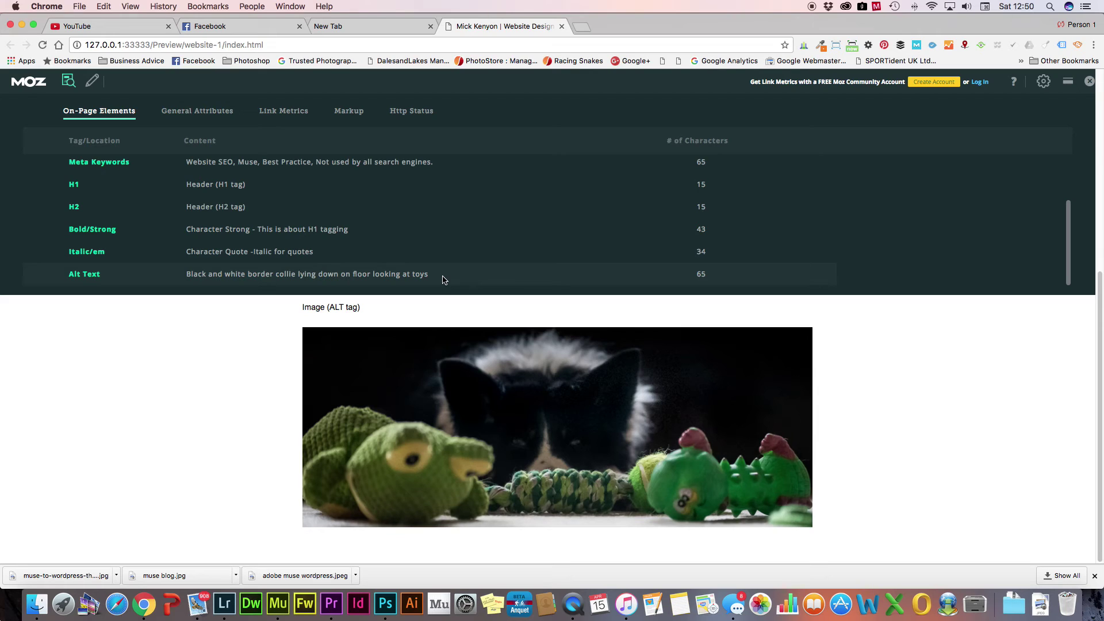
mouse_move(704, 395)
click(278, 604)
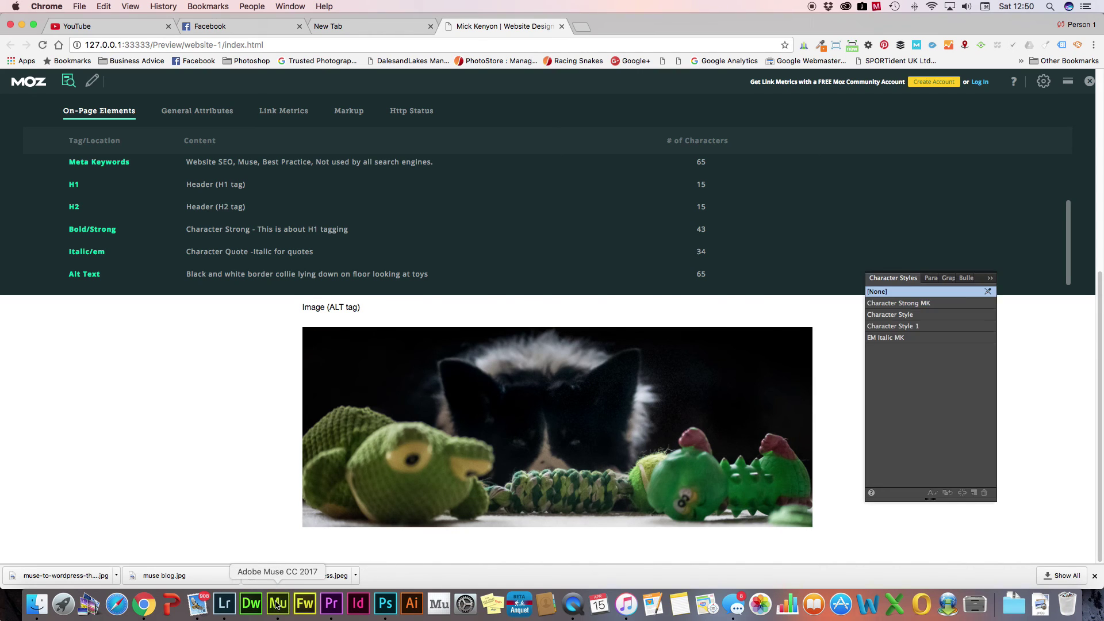